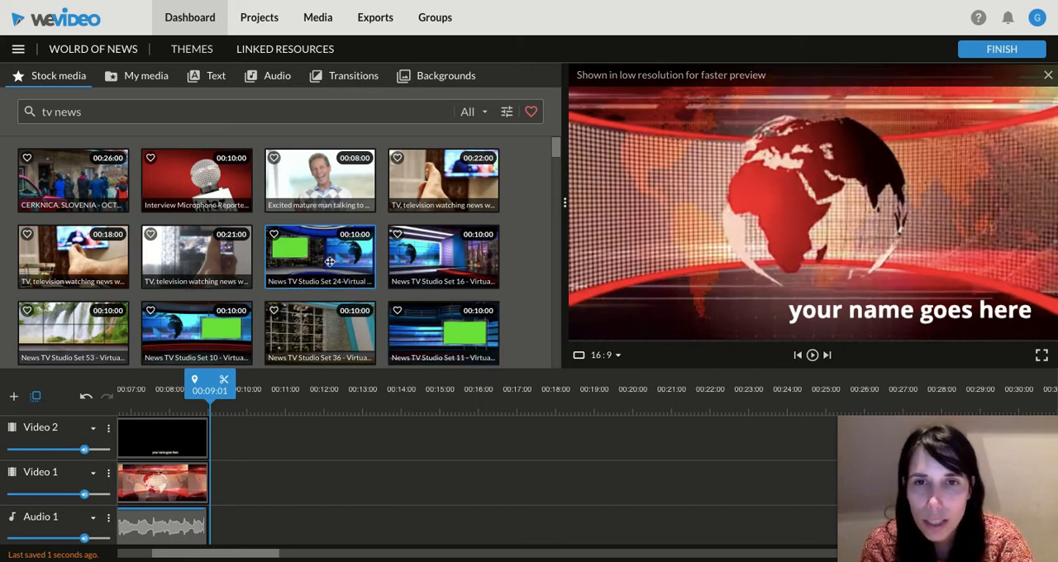
Step: Preview the News TV Studio Set 24 stock clip and place it on Video 1 directly after the globe intro clip
click(328, 261)
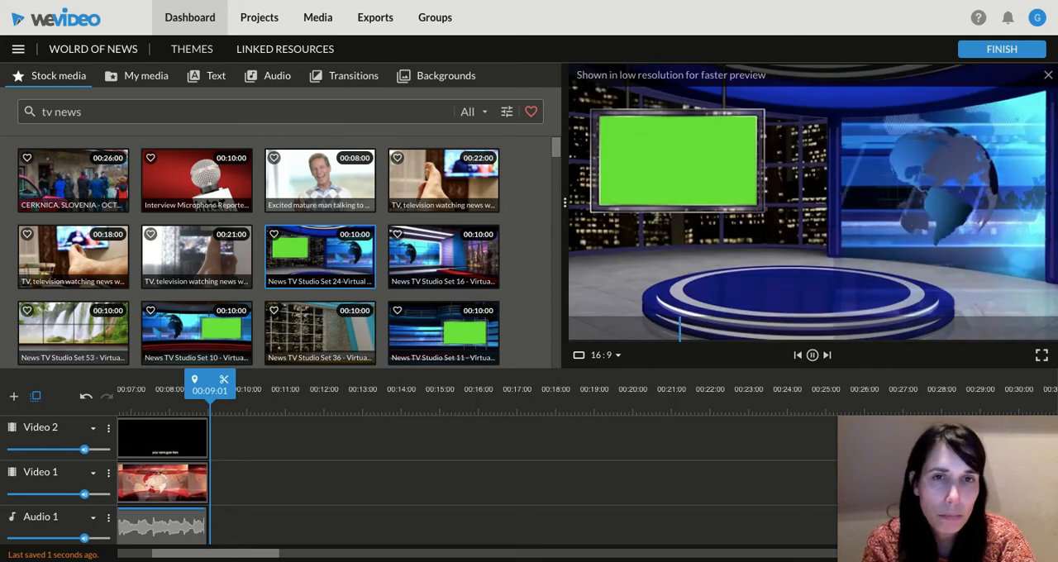
drag(319, 250, 239, 480)
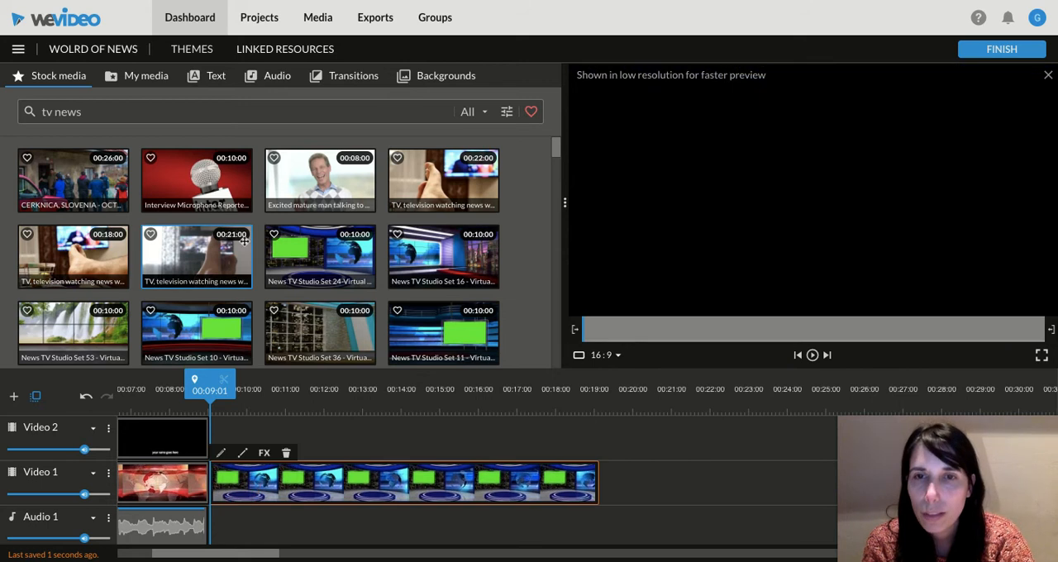
Step: Find the television anchorwoman illustration with the blue background in the stock results and place it on Video 2 above the start of the studio clip
scroll(245, 241, down, 3)
scroll(245, 241, down, 3)
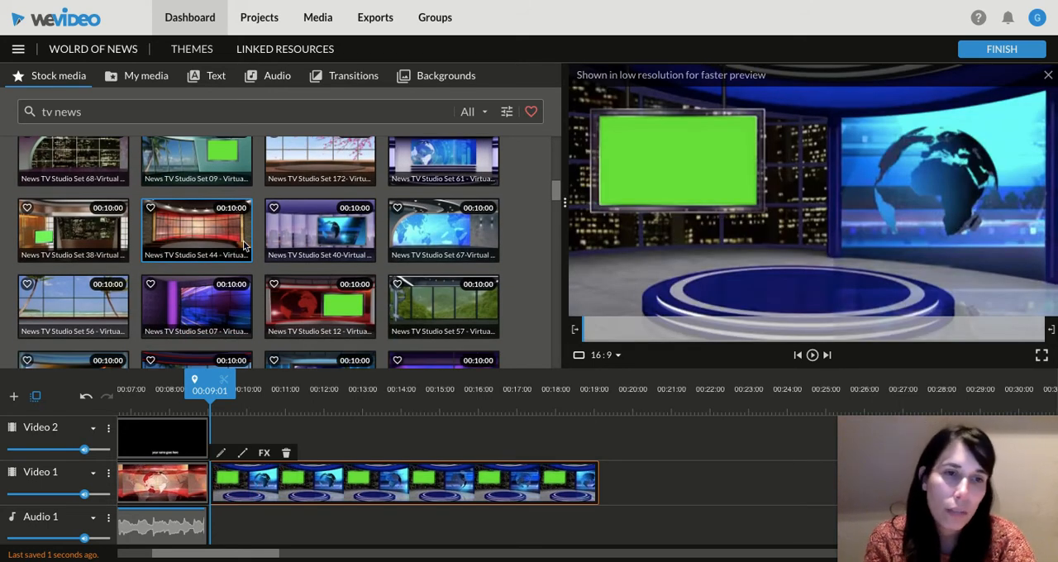
scroll(245, 245, down, 5)
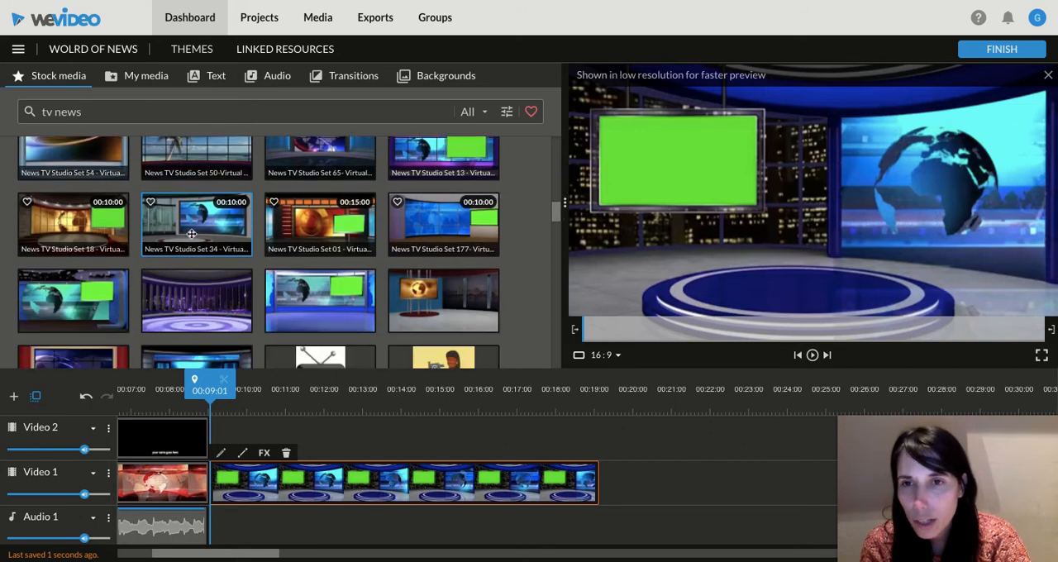
scroll(191, 234, down, 2)
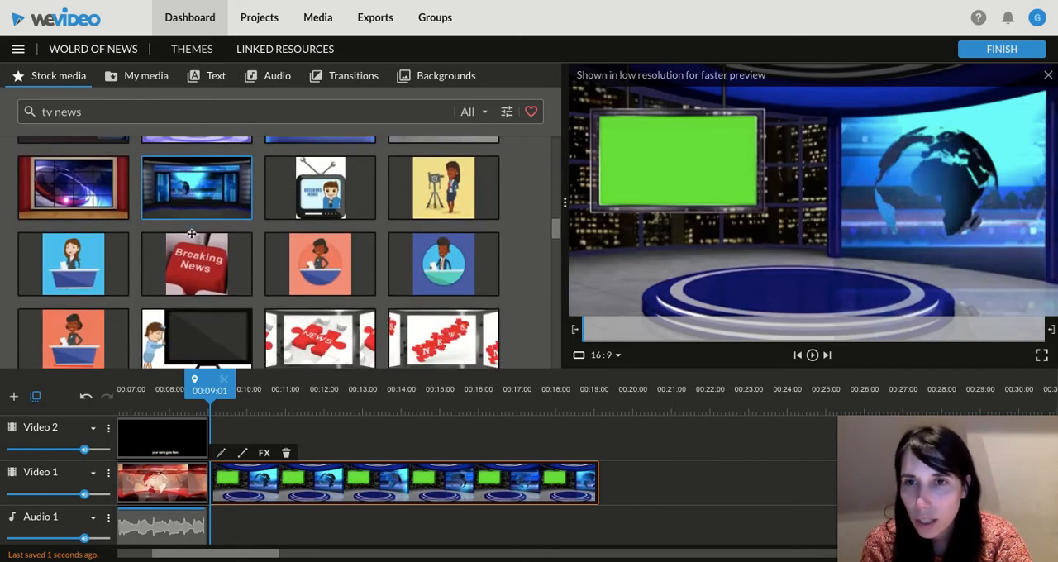
click(76, 250)
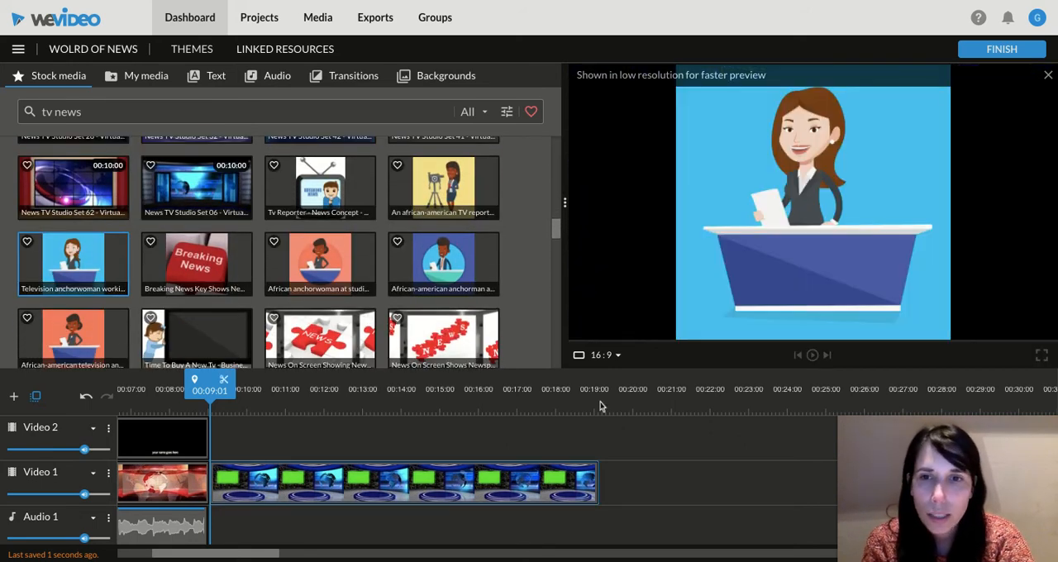
click(91, 253)
drag(93, 255, 243, 436)
drag(87, 256, 236, 435)
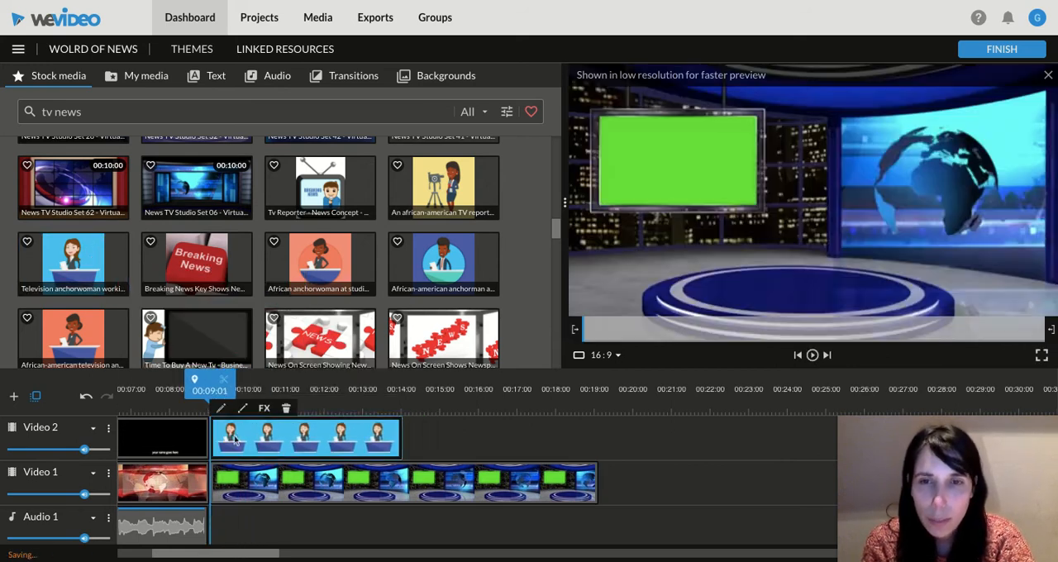
Step: Extend the anchorwoman clip on Video 2 so it runs slightly past the end of the studio clip
drag(400, 435, 625, 441)
drag(597, 487, 614, 487)
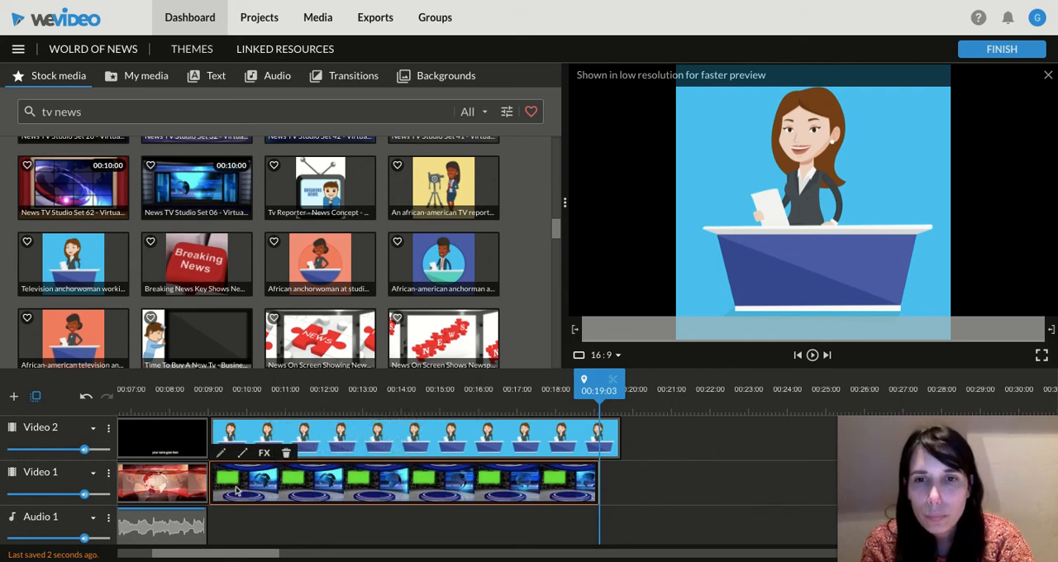
click(220, 435)
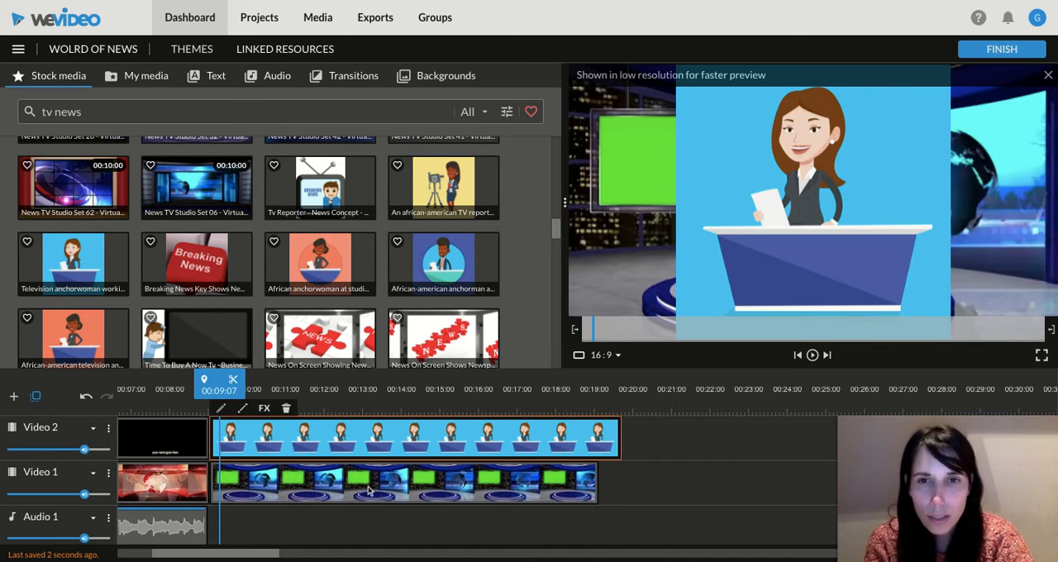
Step: Add a new video track named Video 3 to the timeline
click(22, 395)
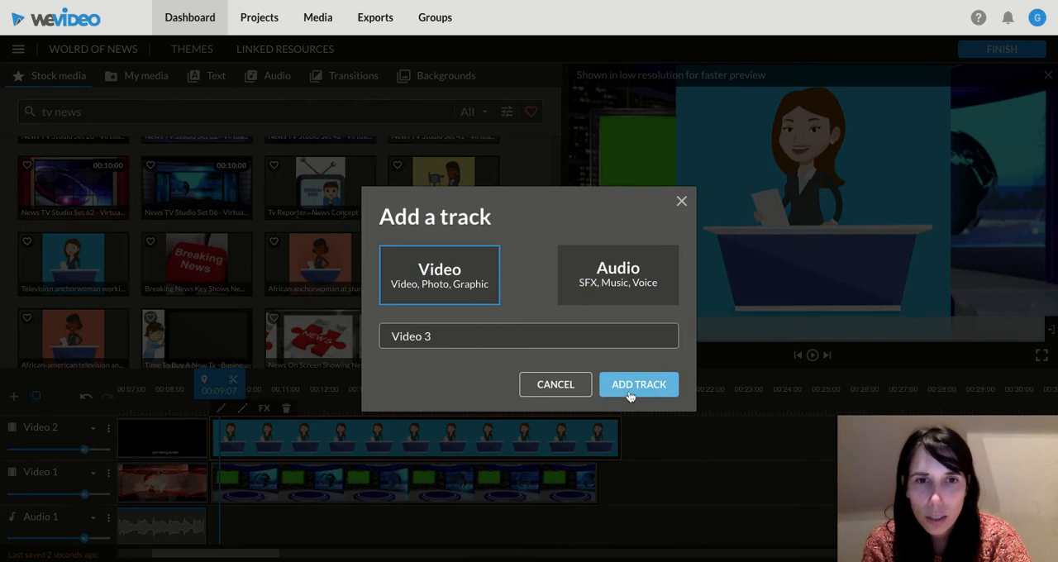
click(629, 397)
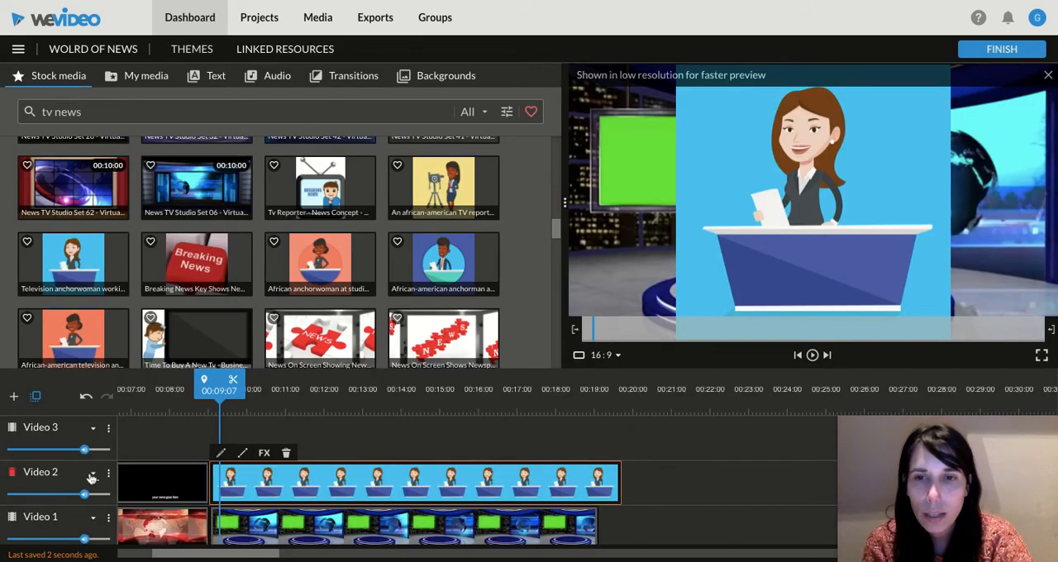
Step: Try the studio clip on Video 3, then return it to Video 1 beneath the anchorwoman
drag(271, 525, 269, 436)
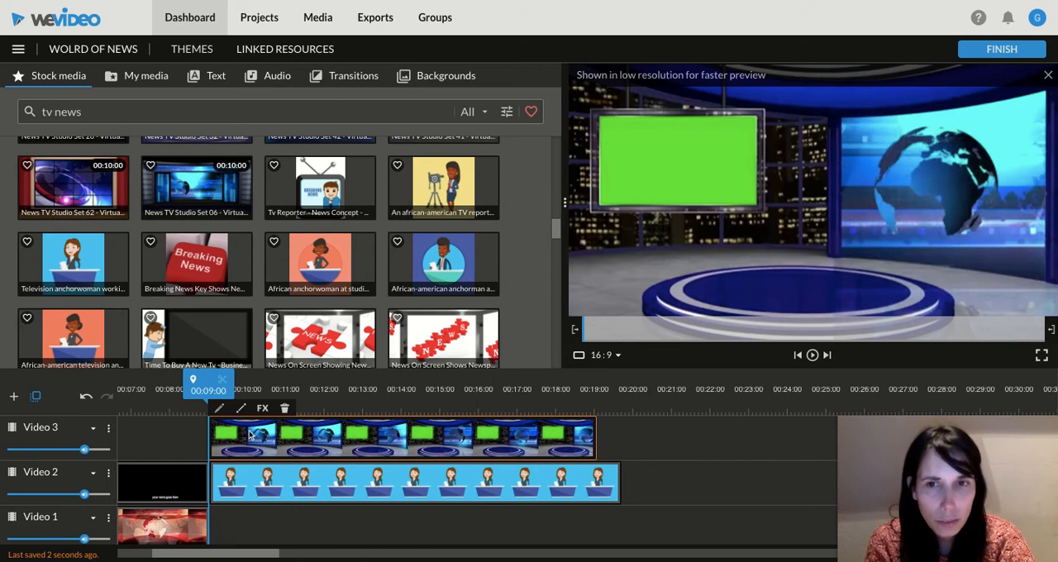
drag(249, 435, 250, 519)
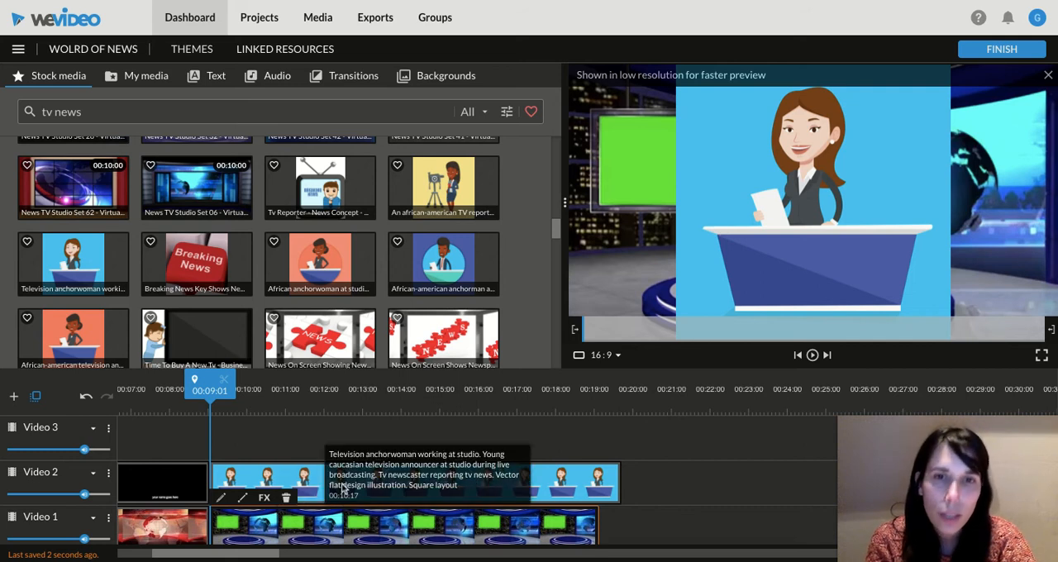
Step: Open the anchorwoman clip for editing and reduce its scale to 0.81
double_click(253, 473)
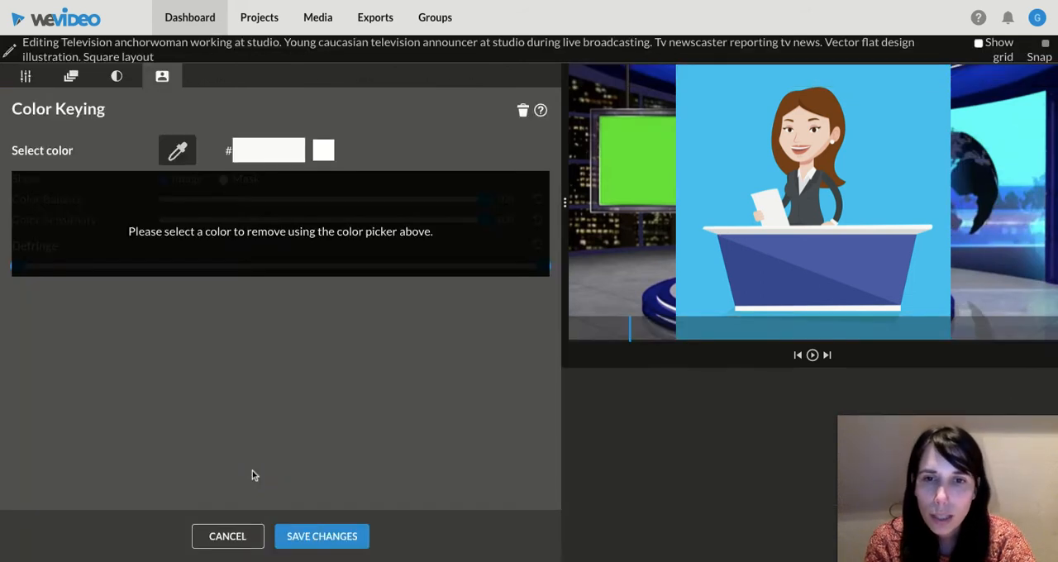
click(27, 77)
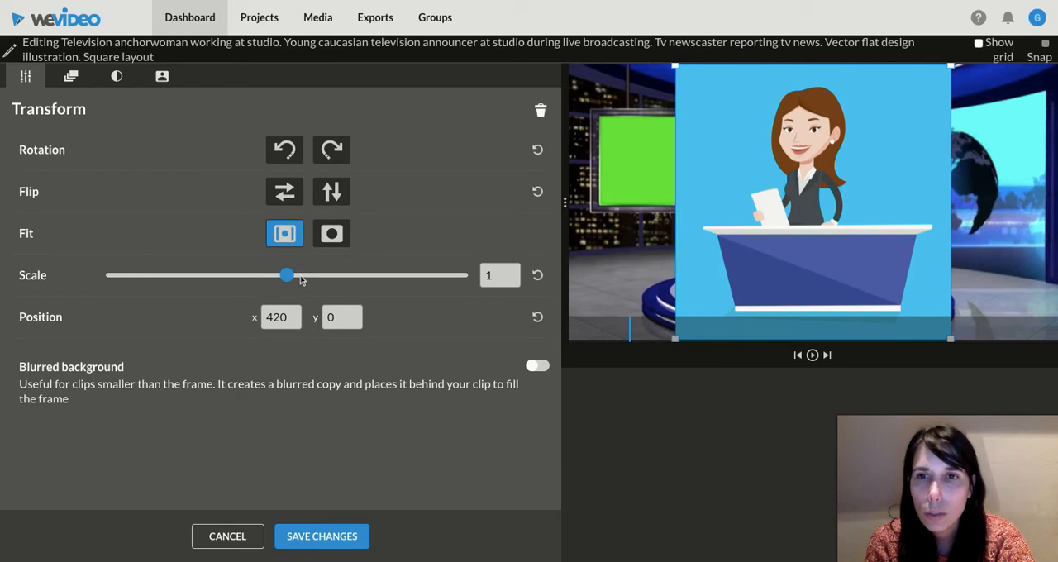
drag(287, 277, 252, 276)
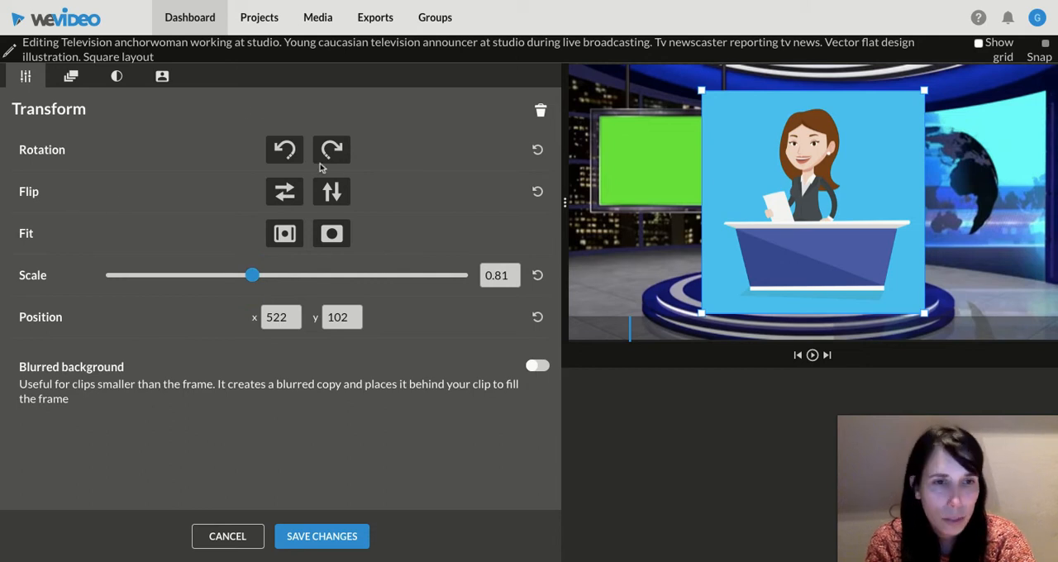
Step: Key out the anchorwoman image's light blue background by sampling its color for Color Keying
click(81, 78)
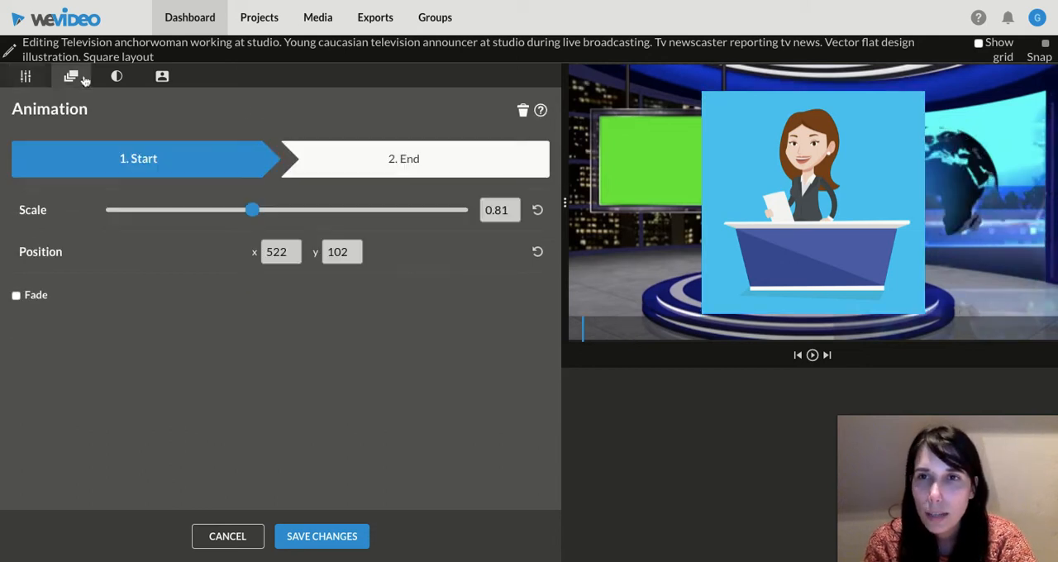
click(117, 76)
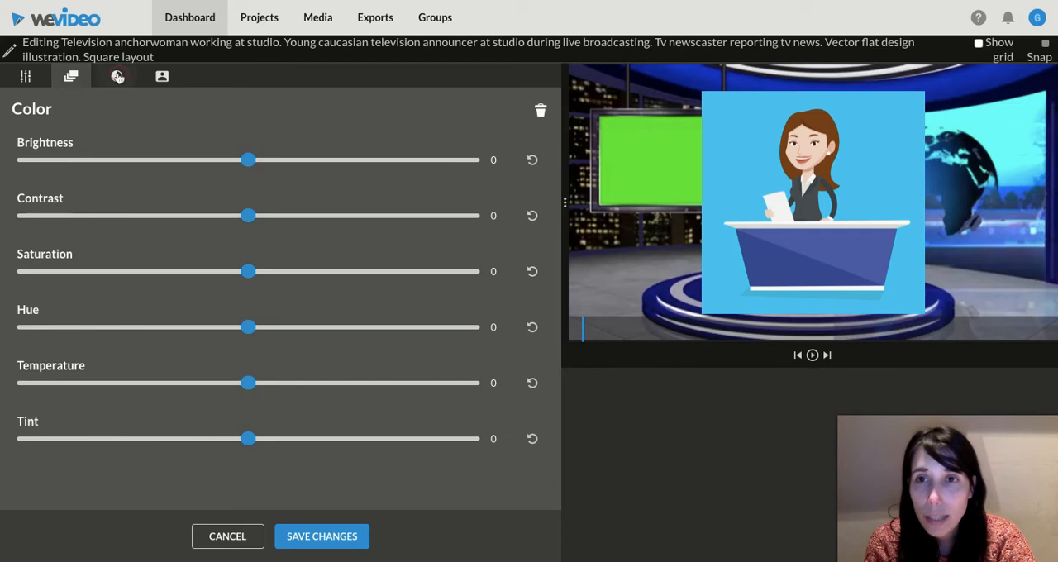
click(153, 78)
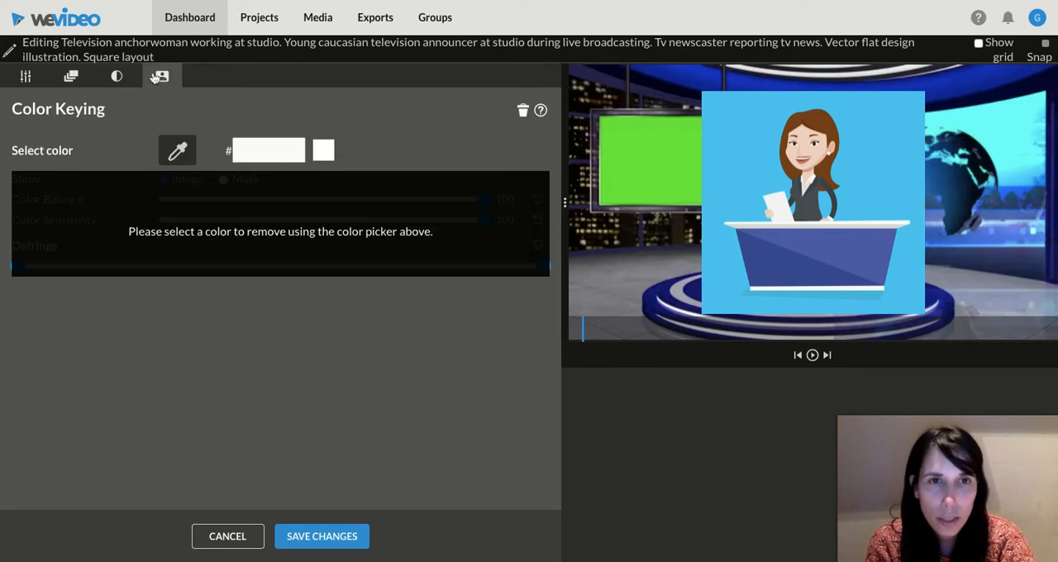
click(179, 151)
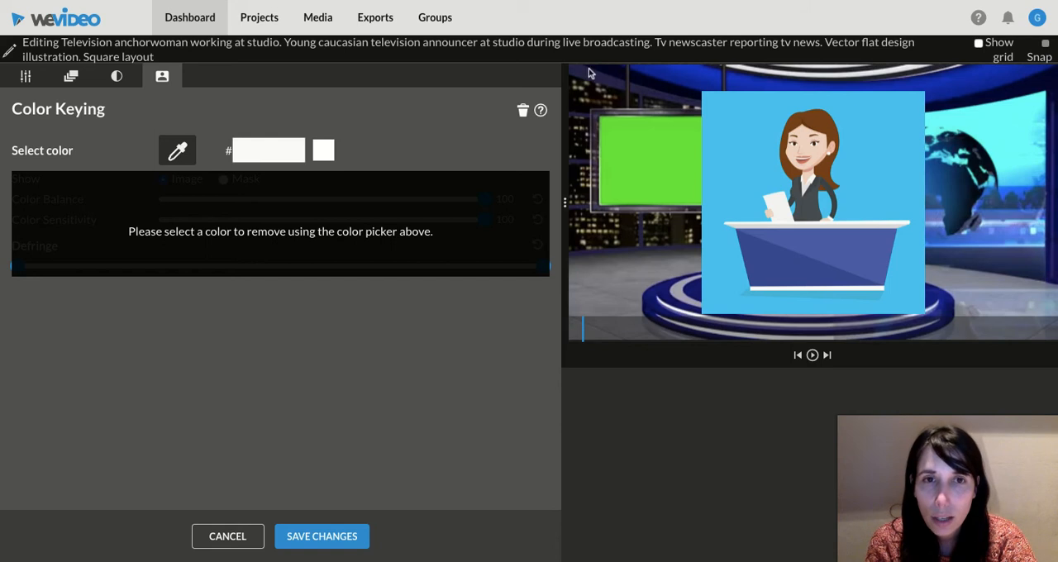
click(744, 138)
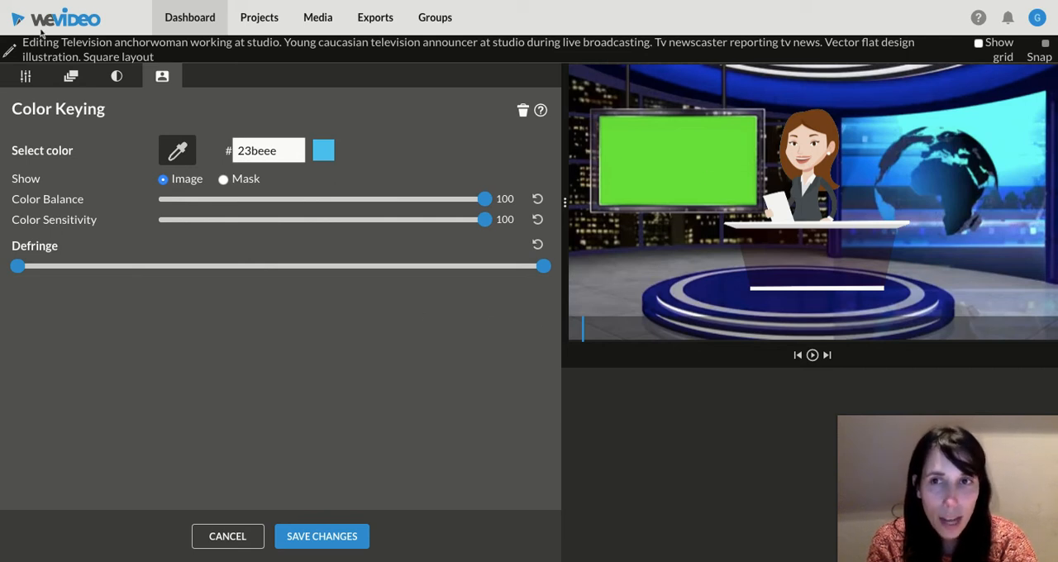
Step: Scale the anchorwoman to 0.6, position her at x 610, y 358 on the round studio platform, and save the changes
click(27, 76)
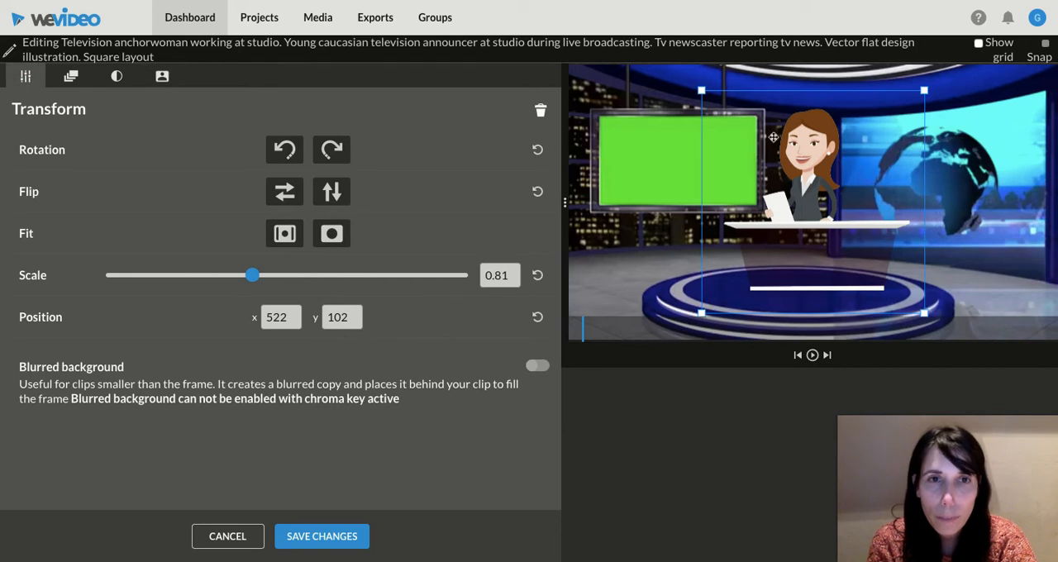
mouse_move(843, 164)
mouse_down()
mouse_move(832, 200)
mouse_move(789, 199)
mouse_move(792, 219)
mouse_move(829, 162)
mouse_up()
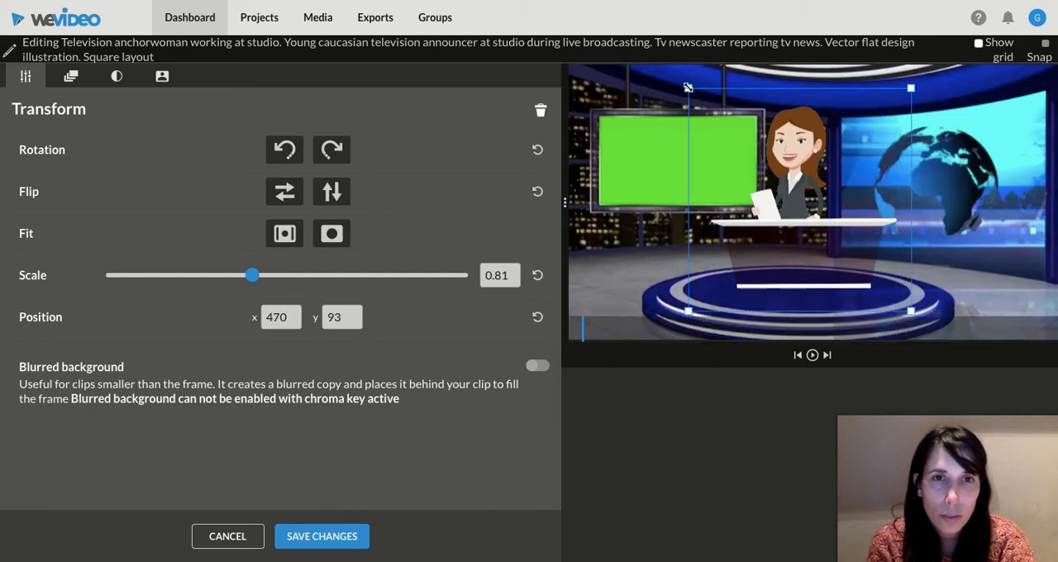
drag(687, 87, 716, 116)
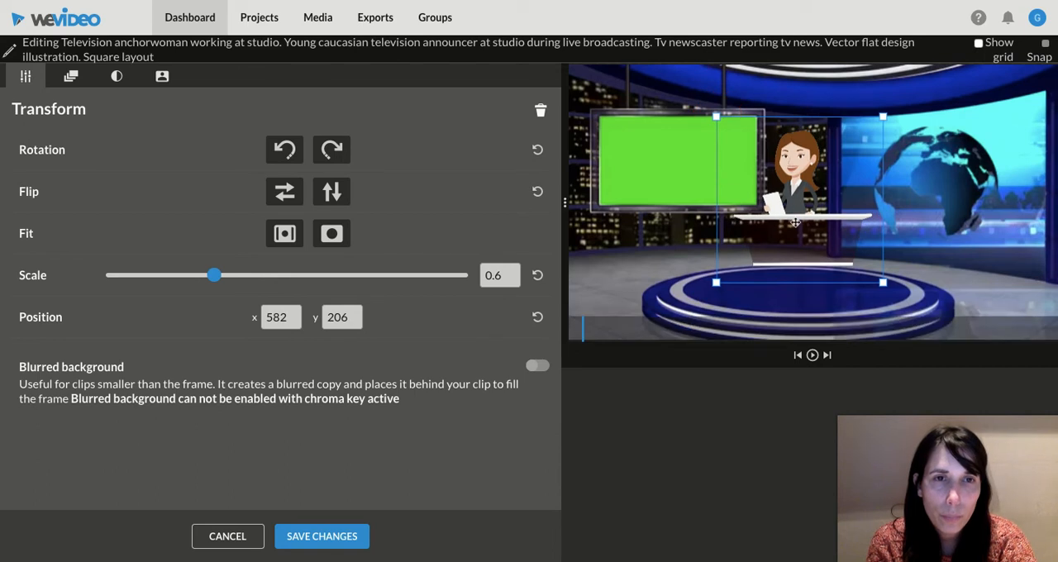
drag(795, 219, 800, 265)
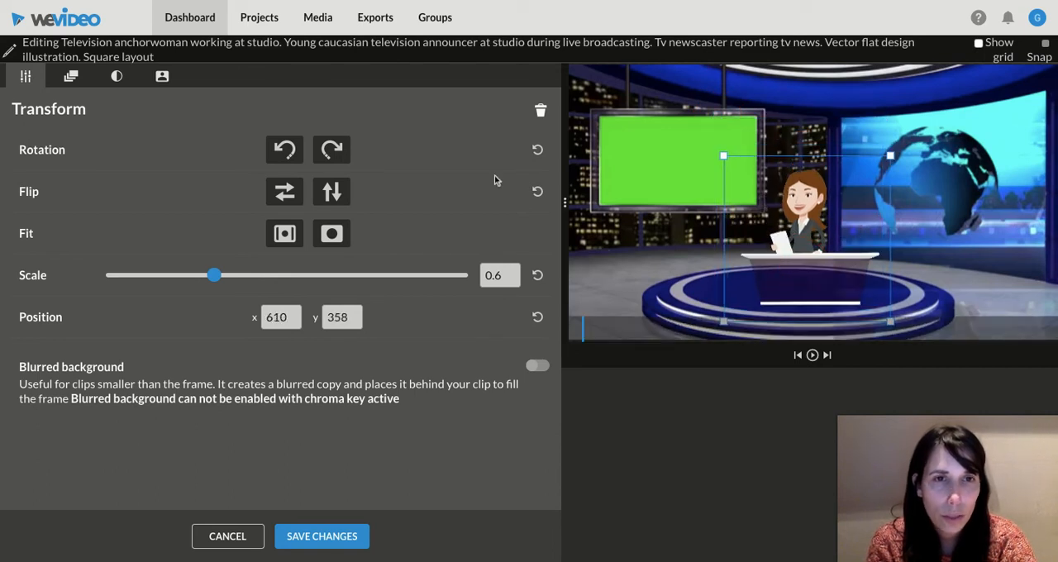
click(330, 537)
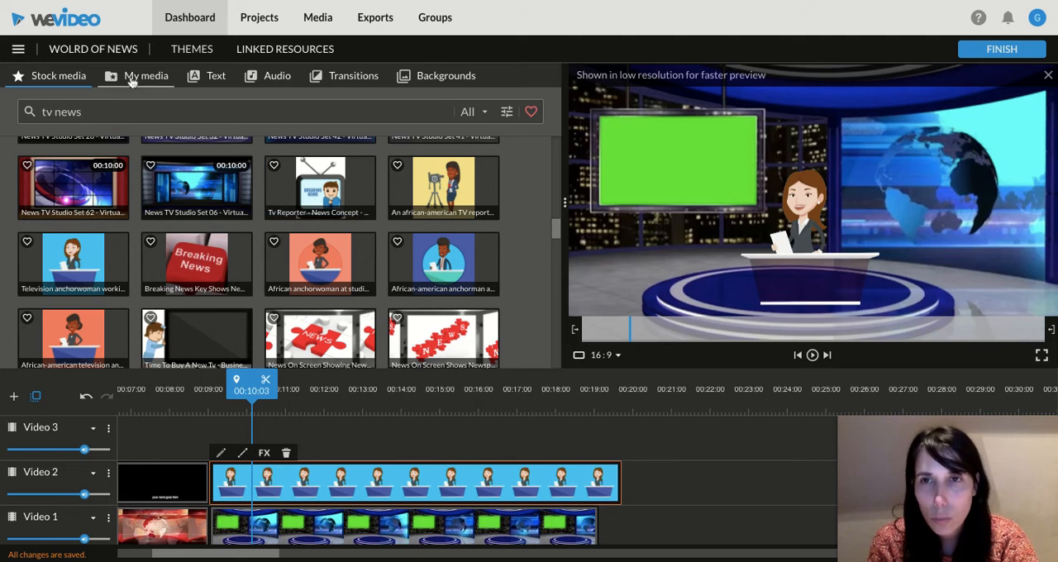
Step: Search the stock media for "penguin"
click(130, 79)
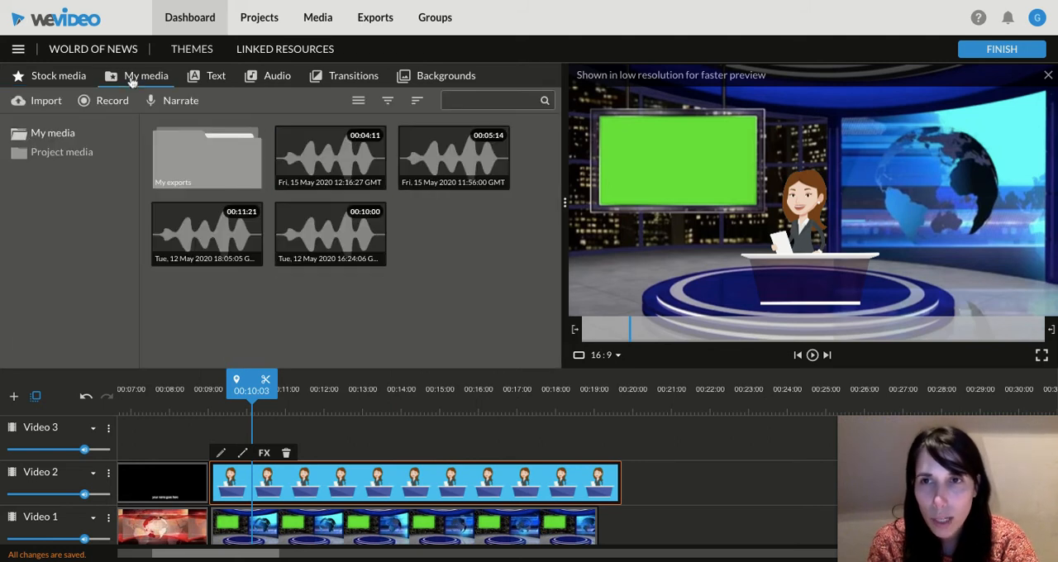
click(47, 75)
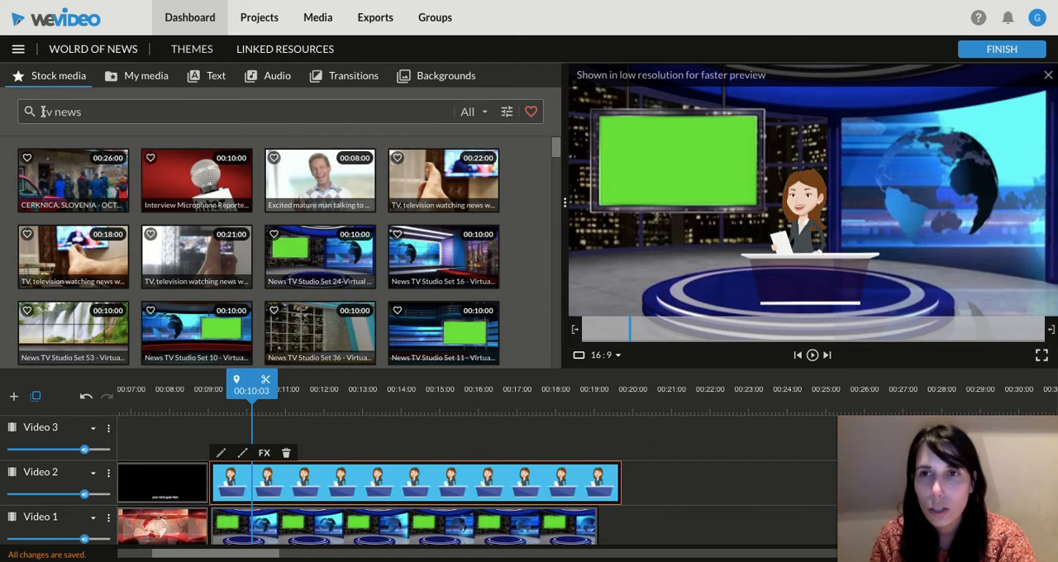
drag(43, 111, 96, 112)
text(penguin)
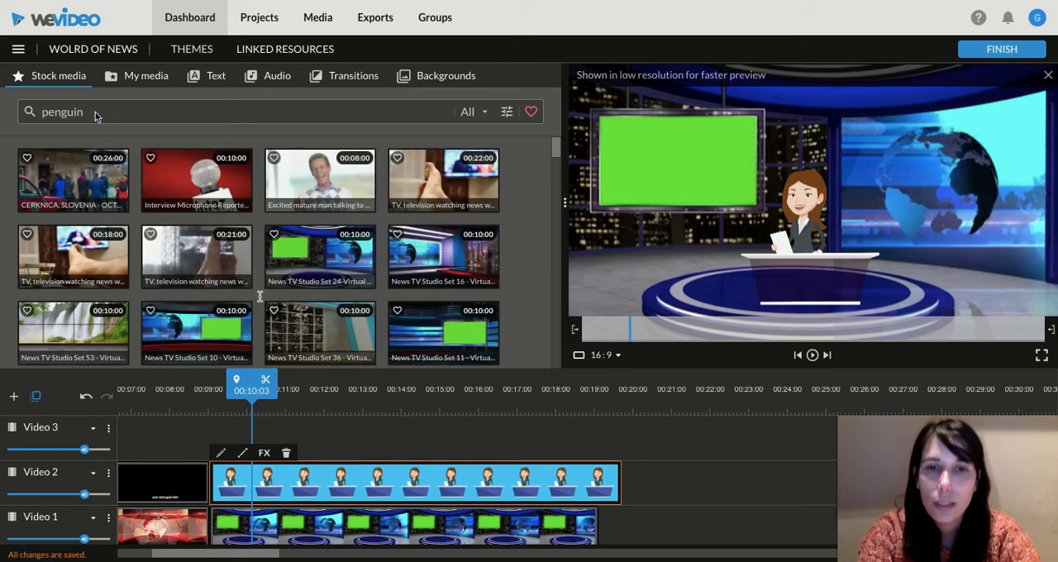
key(Return)
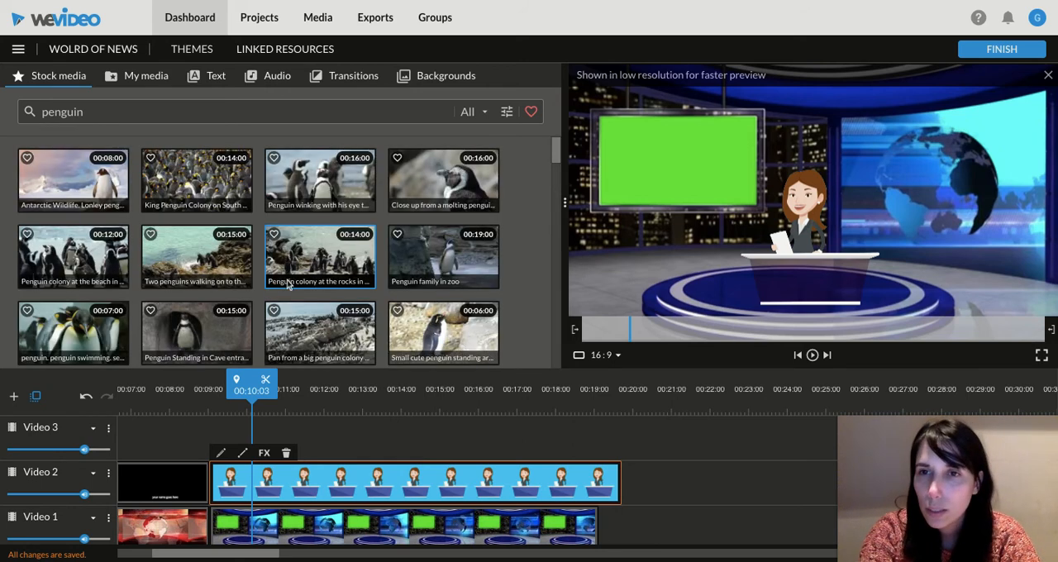
Step: Place the 8-second Antarctic Wildlife lonely penguin clip on Video 1 directly after the studio clip
scroll(108, 183, down, 1)
scroll(99, 173, up, 1)
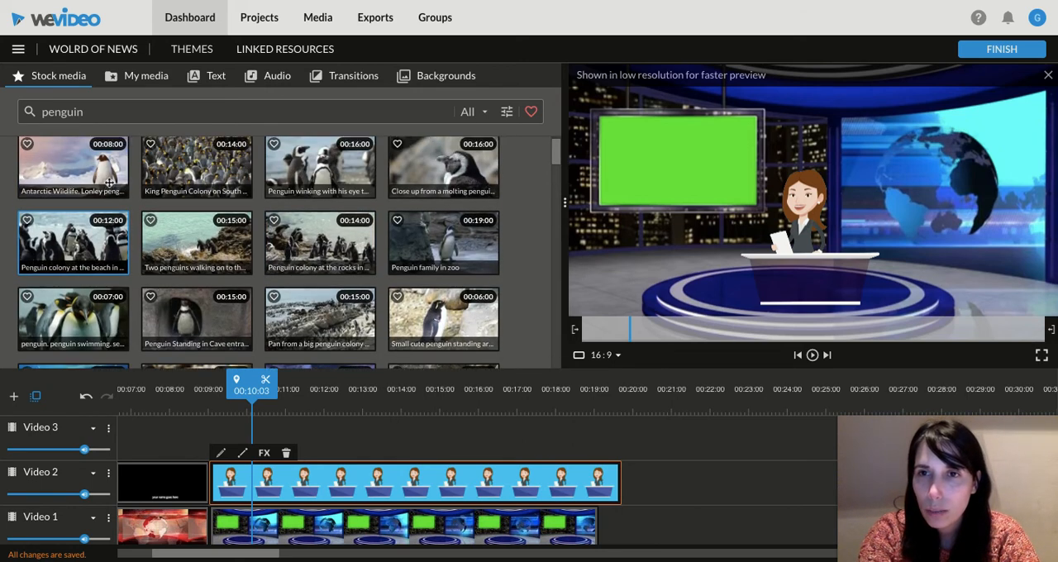
click(77, 155)
drag(78, 154, 657, 519)
Step: Restack the clips from 00:09:01 with the anchorwoman on Video 3, the studio on Video 2 and the penguin clip on Video 1
mouse_move(284, 472)
mouse_down()
mouse_move(285, 437)
mouse_move(281, 472)
mouse_up()
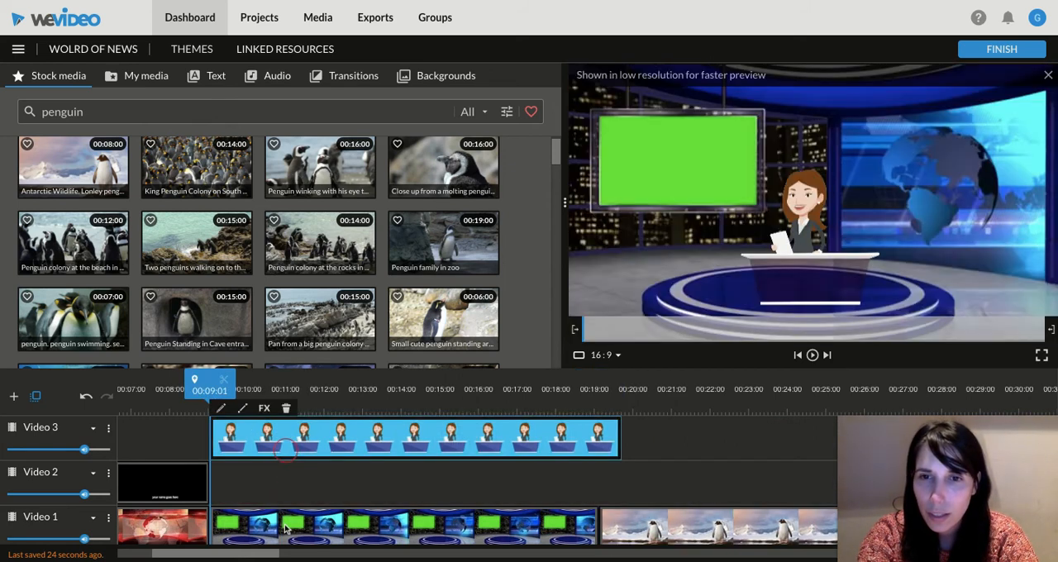
drag(283, 529, 286, 524)
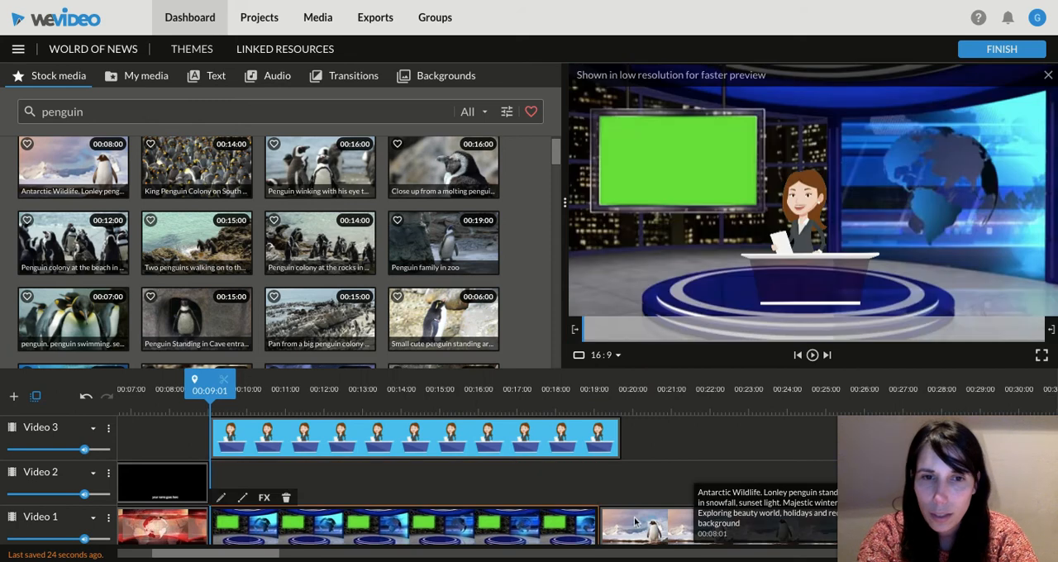
drag(486, 533, 485, 494)
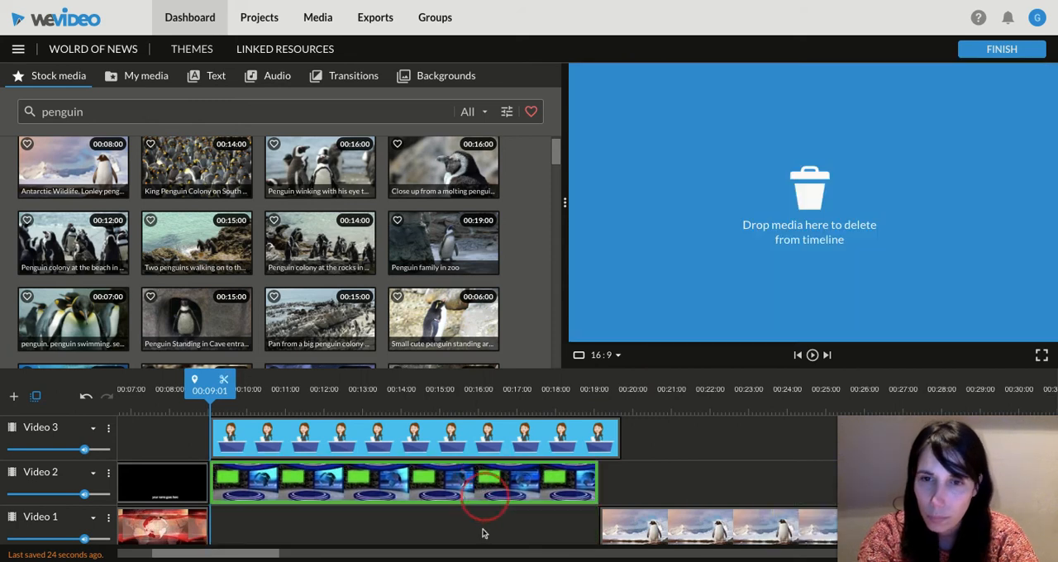
drag(484, 533, 484, 529)
drag(636, 527, 255, 520)
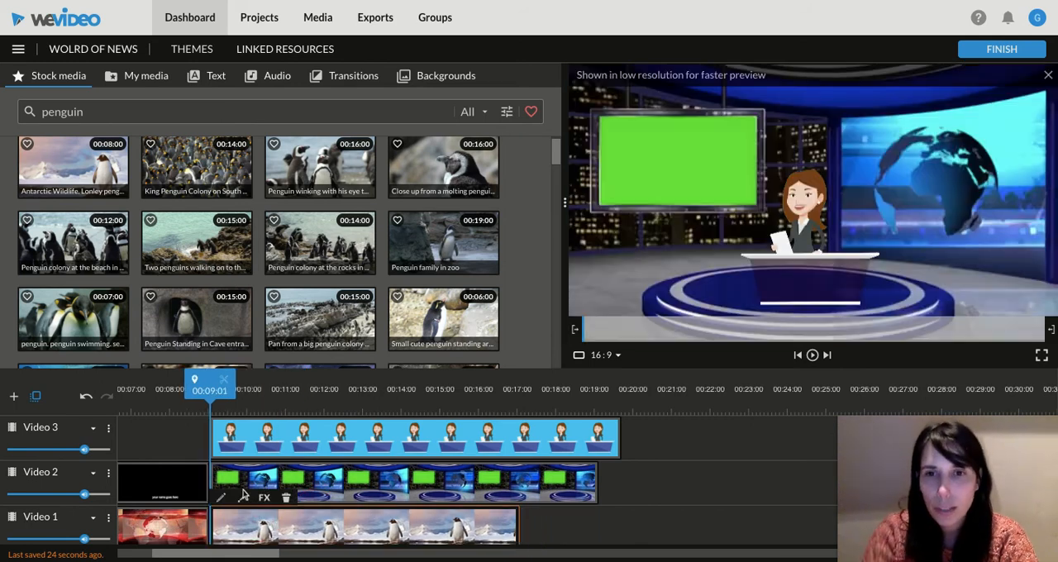
Step: Key out the studio clip's green screen by sampling color 3fdd10 from it, and save the changes
click(321, 496)
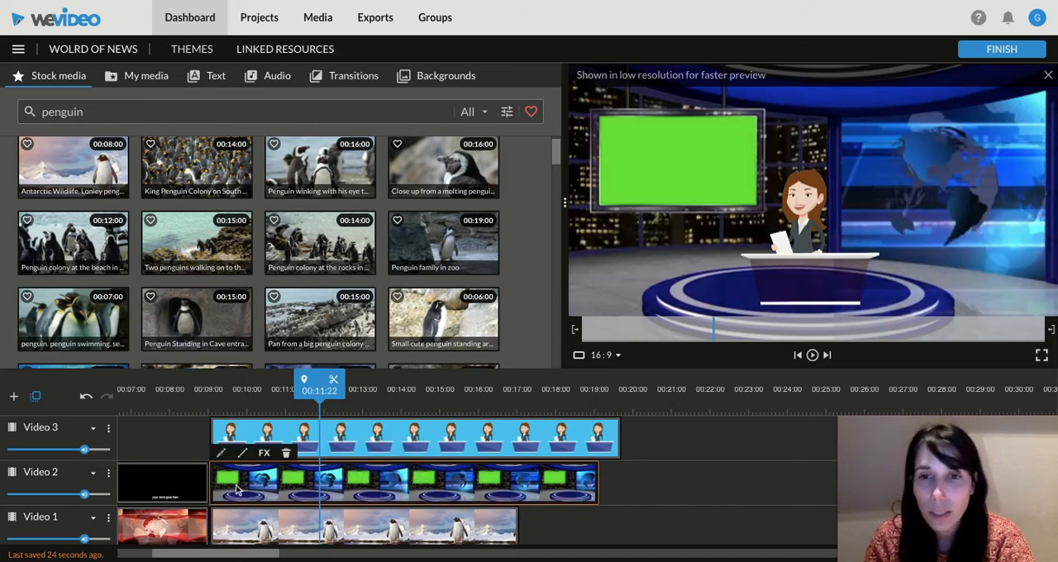
double_click(237, 489)
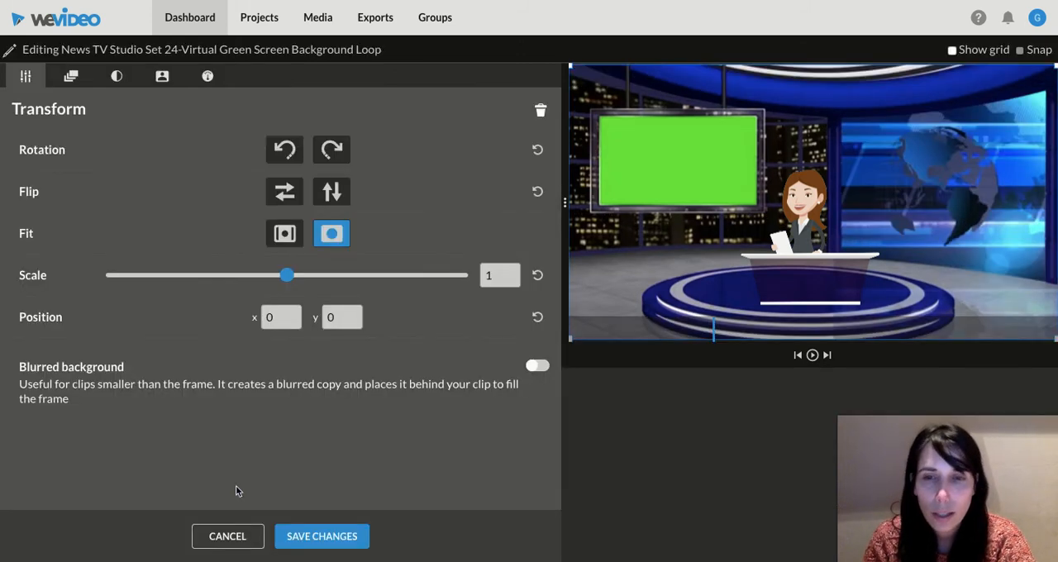
click(163, 76)
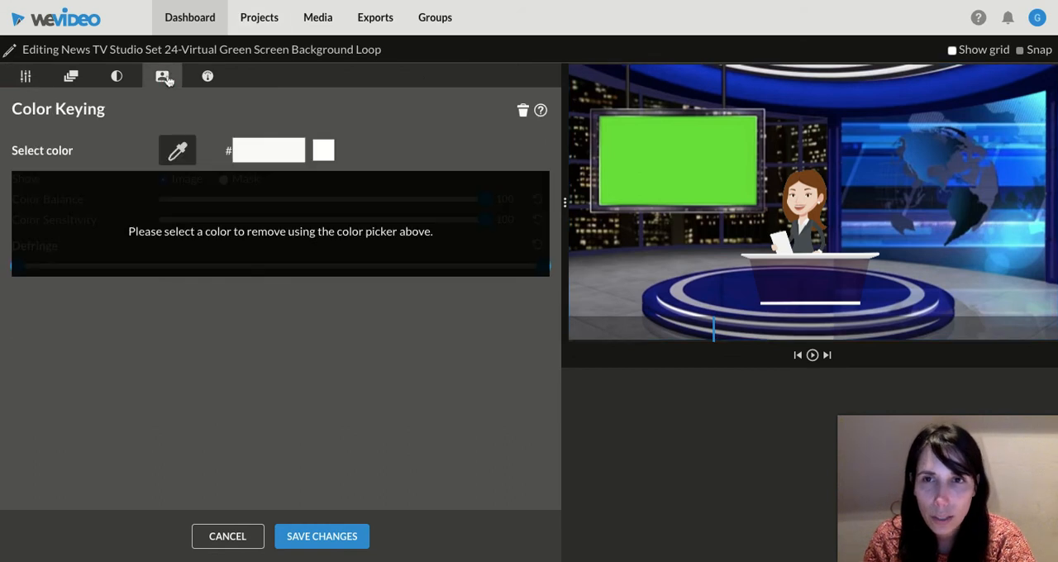
click(177, 150)
click(627, 153)
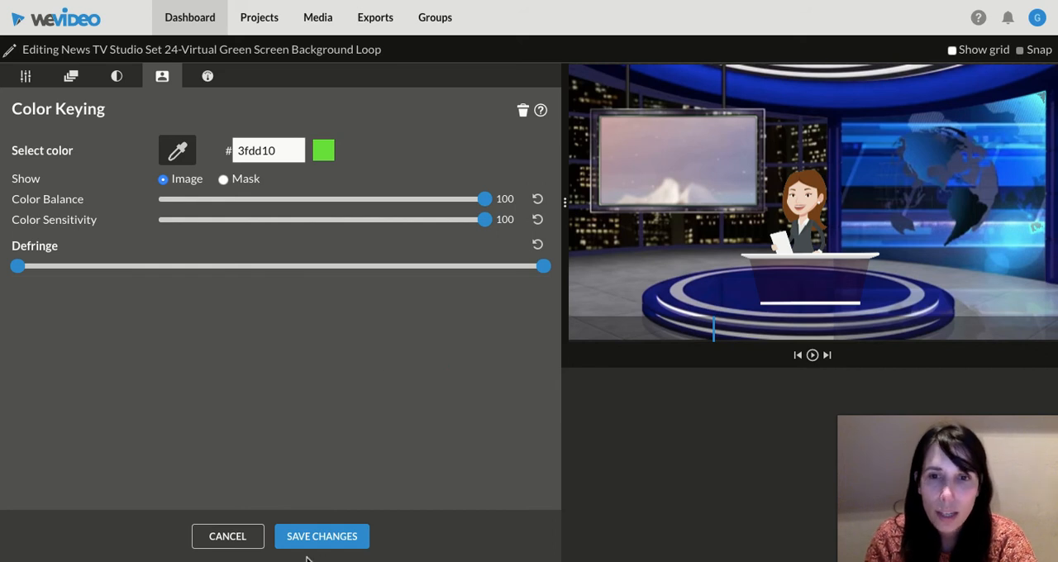
click(321, 536)
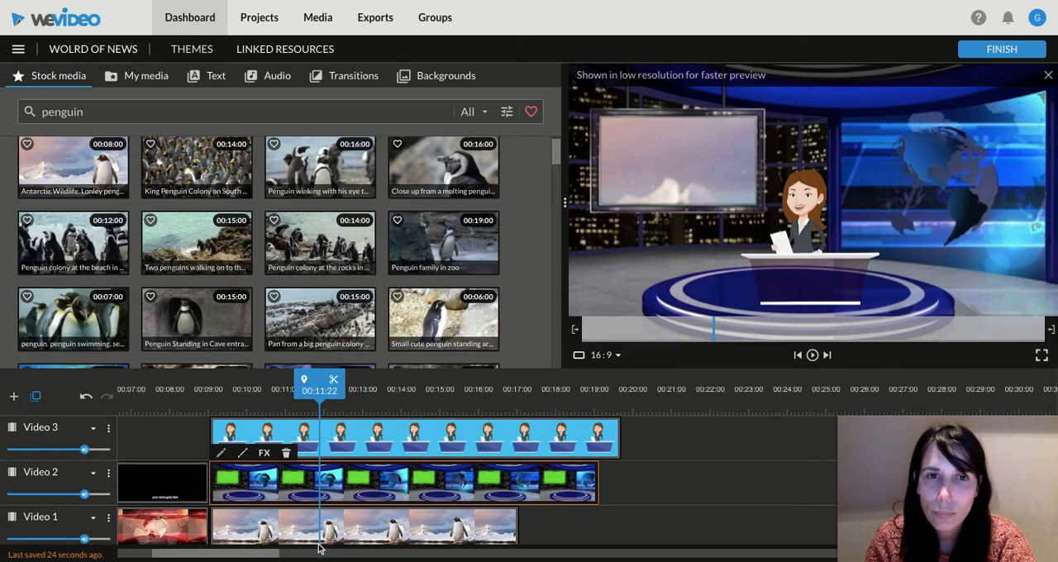
Step: Scale the penguin clip to 0.34, position it at x 103, y 192 behind the studio's wall screen, and save the changes
click(252, 534)
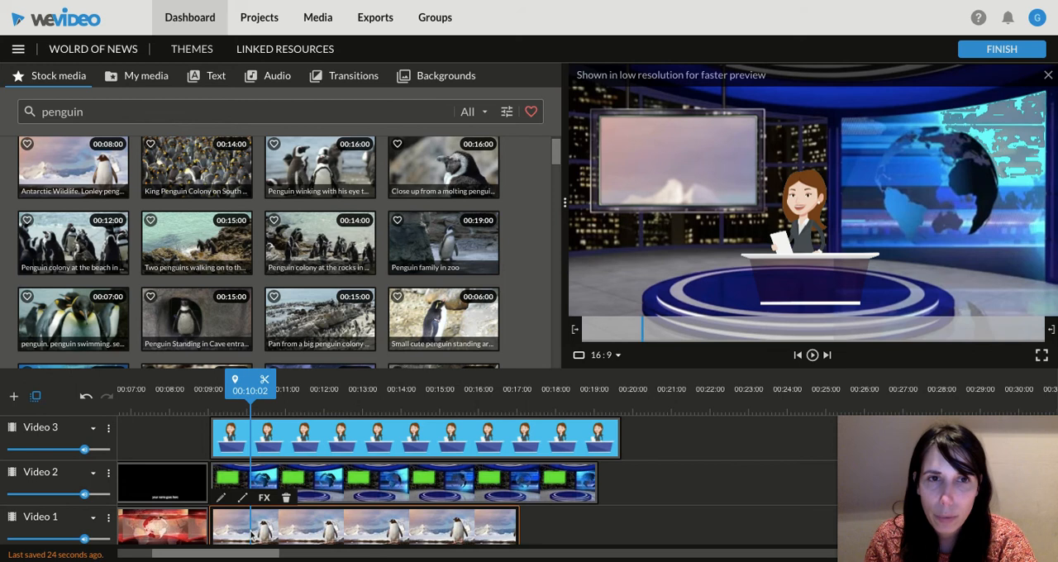
double_click(278, 533)
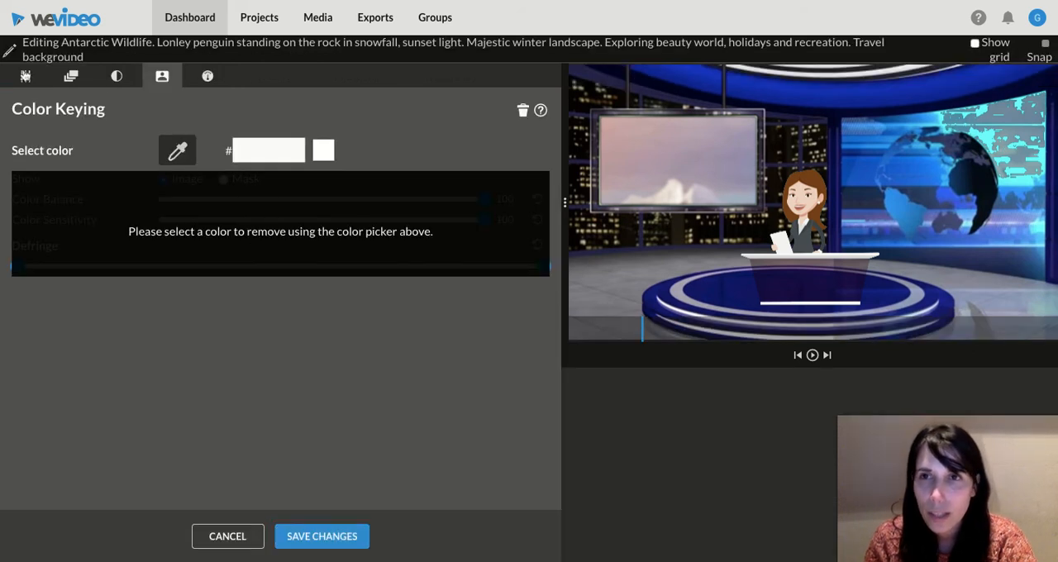
click(26, 76)
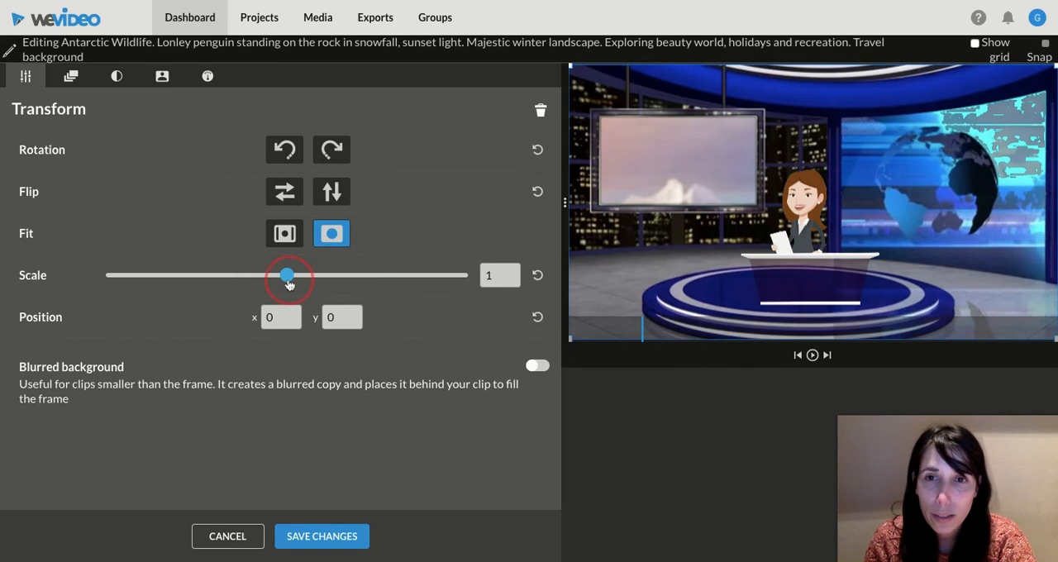
drag(286, 275, 146, 275)
drag(818, 200, 683, 156)
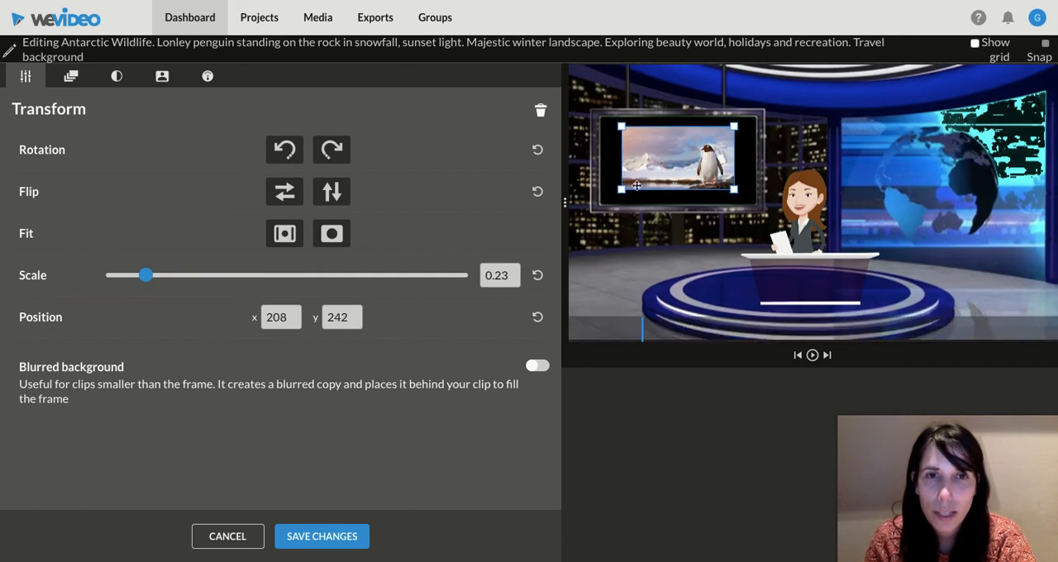
drag(145, 278, 151, 277)
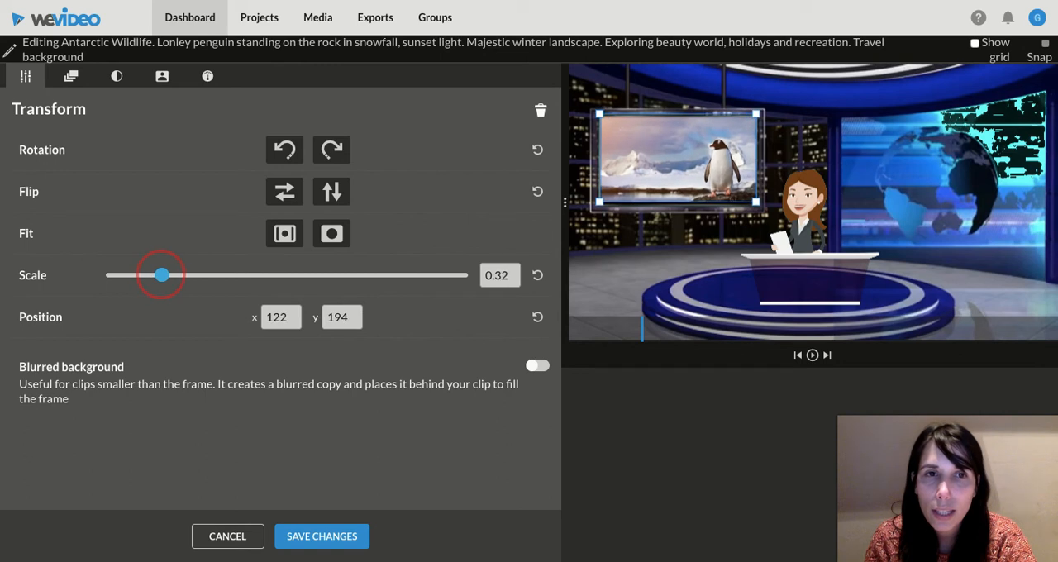
drag(673, 151, 673, 152)
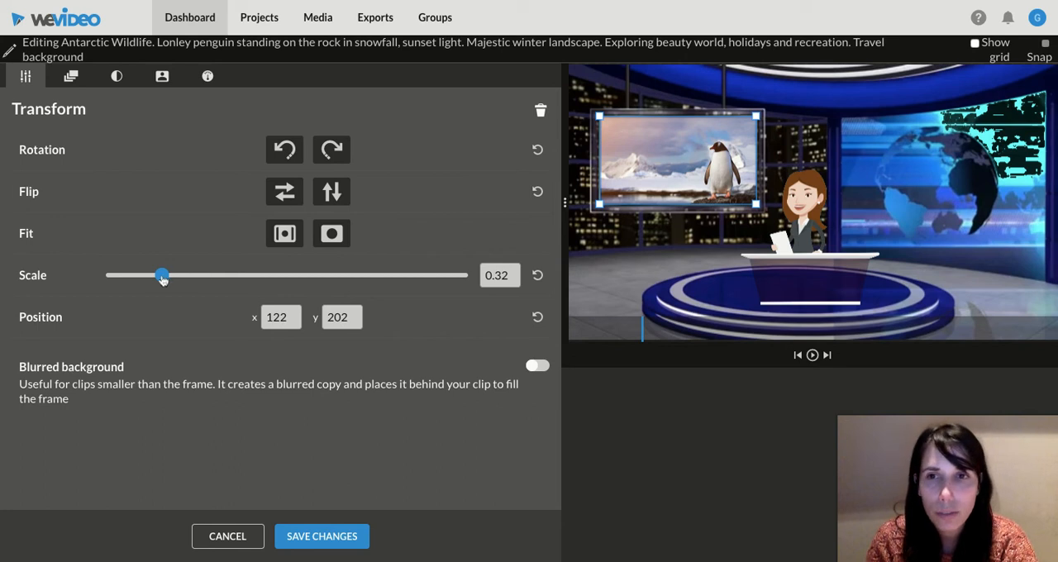
drag(162, 279, 166, 275)
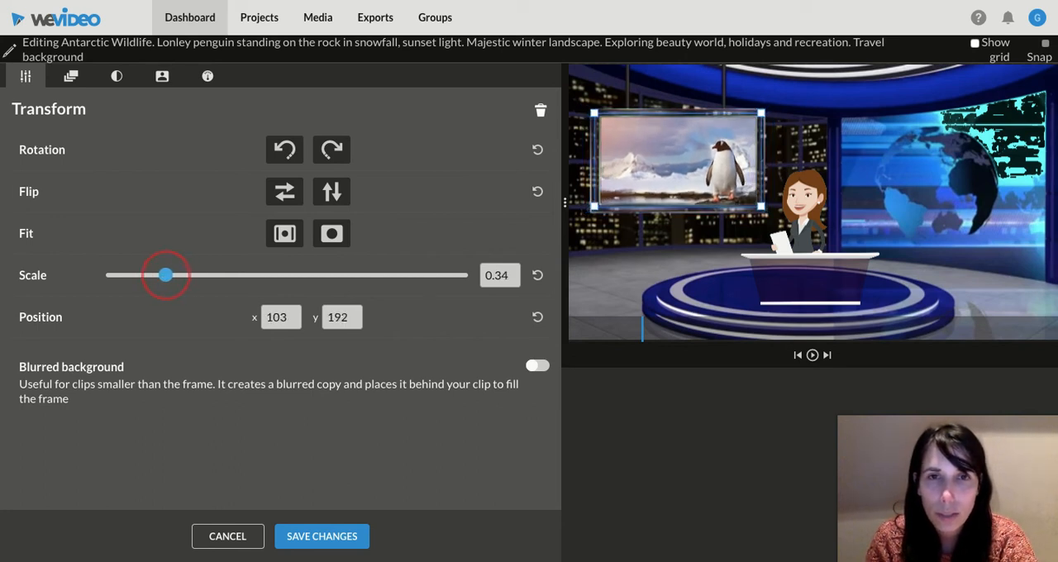
click(307, 541)
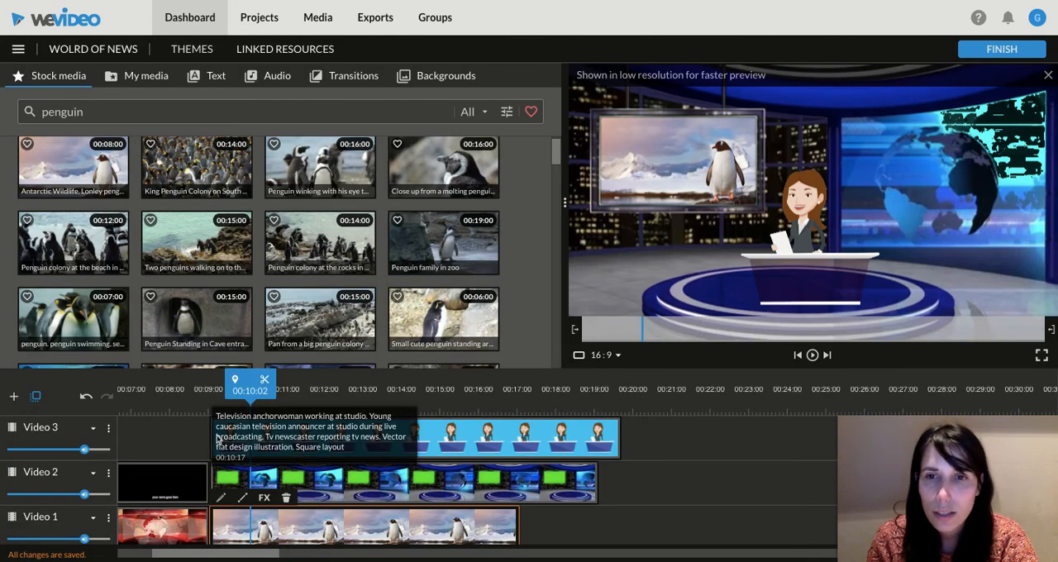
Step: Play back the composited news scene from 00:09:05 to check the penguin footage in the studio screen
click(217, 440)
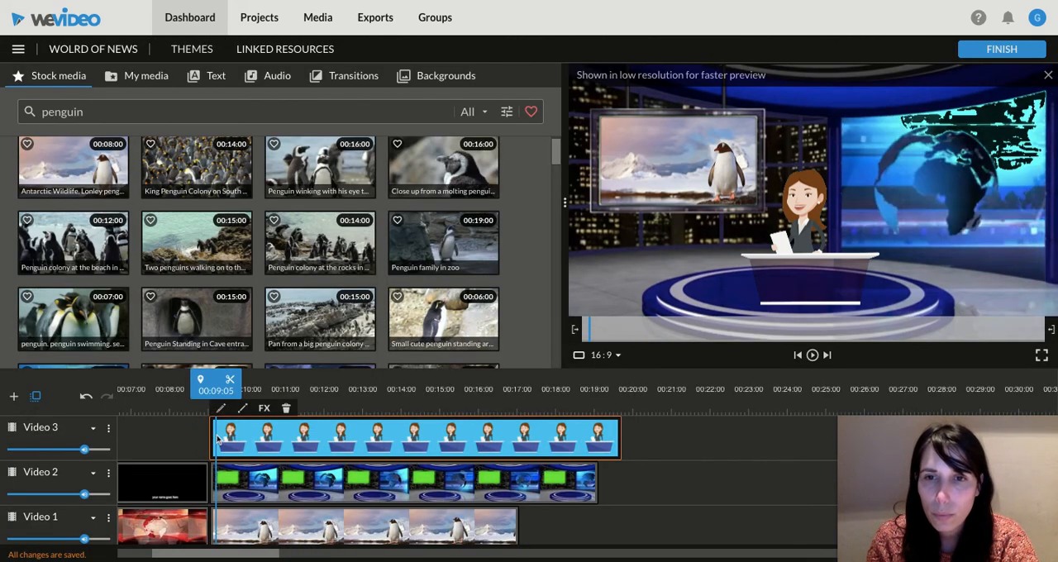
click(812, 355)
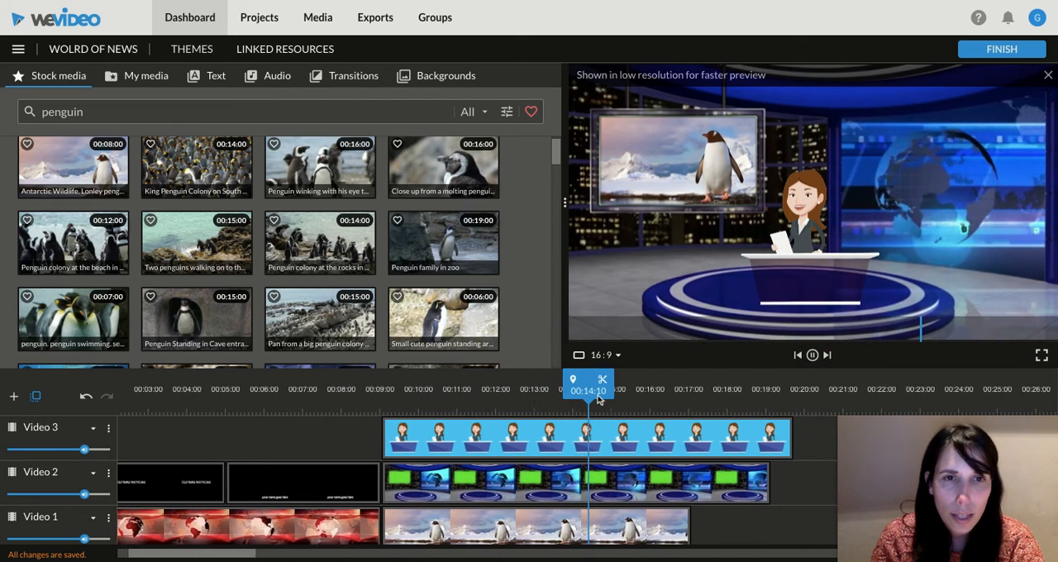
click(811, 357)
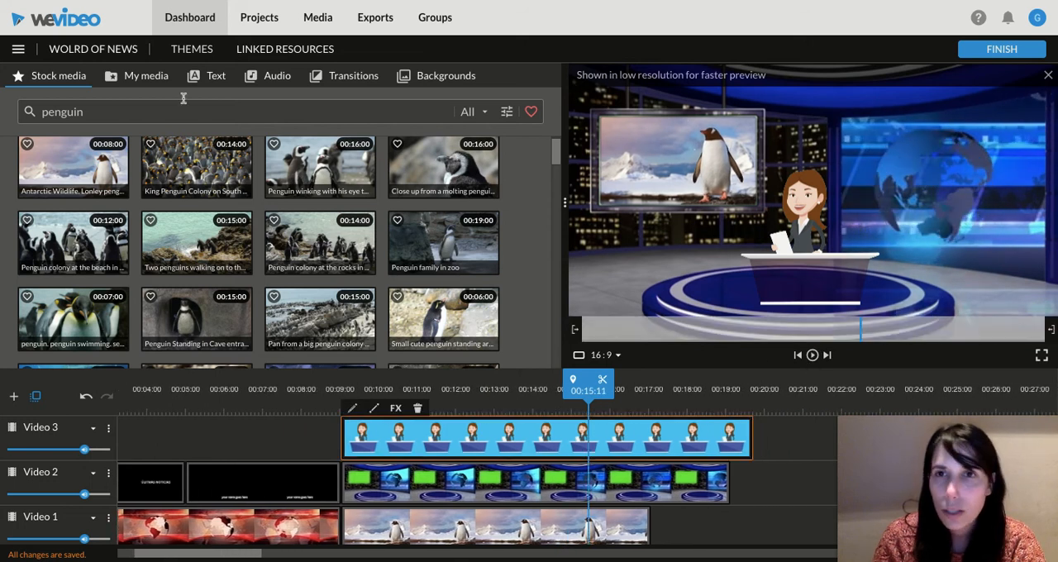
Step: Record a voice narration of about 6 seconds and save it to the project
click(121, 76)
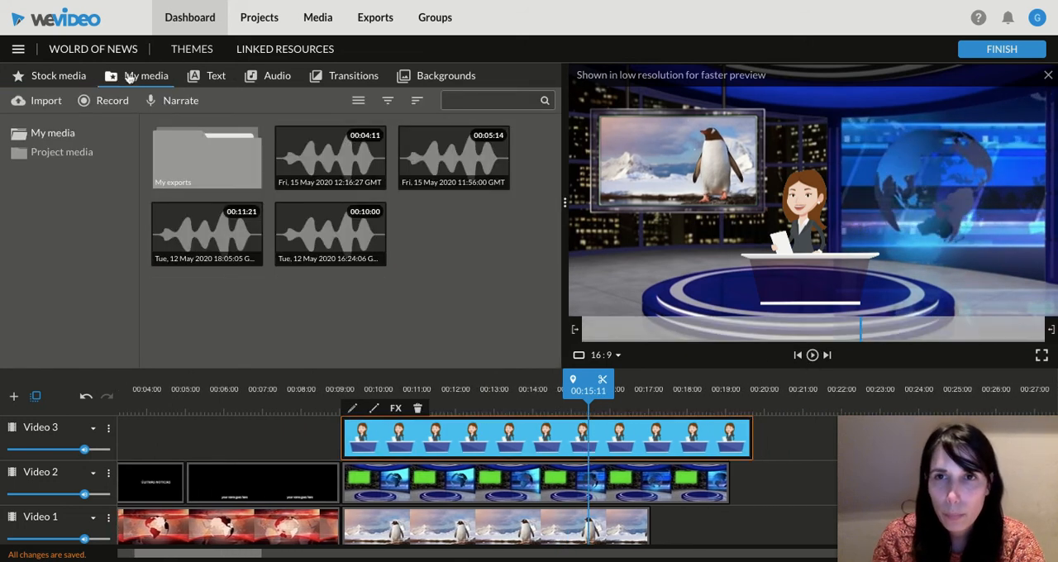
click(171, 106)
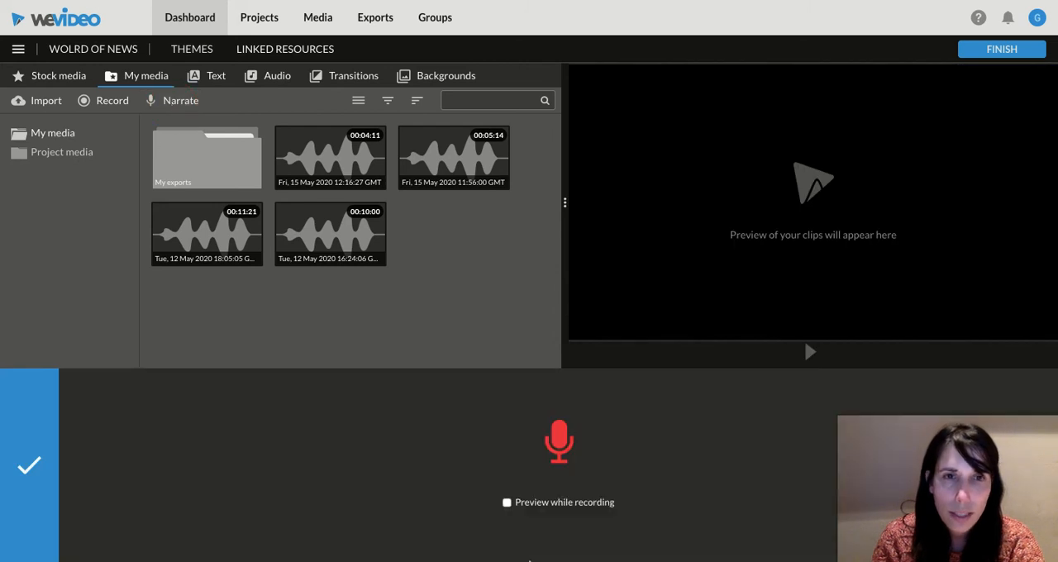
click(568, 440)
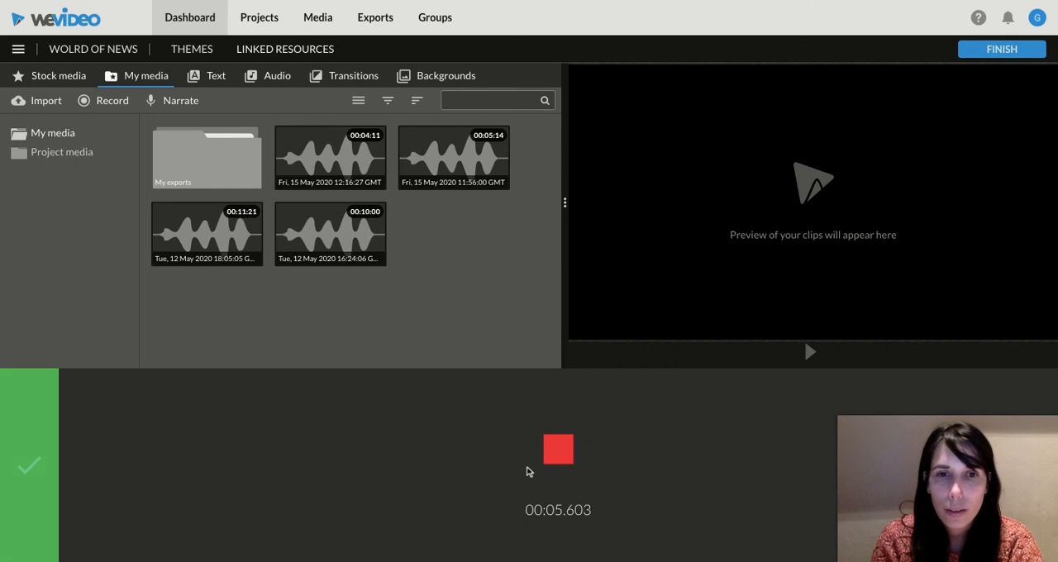
click(558, 448)
click(27, 478)
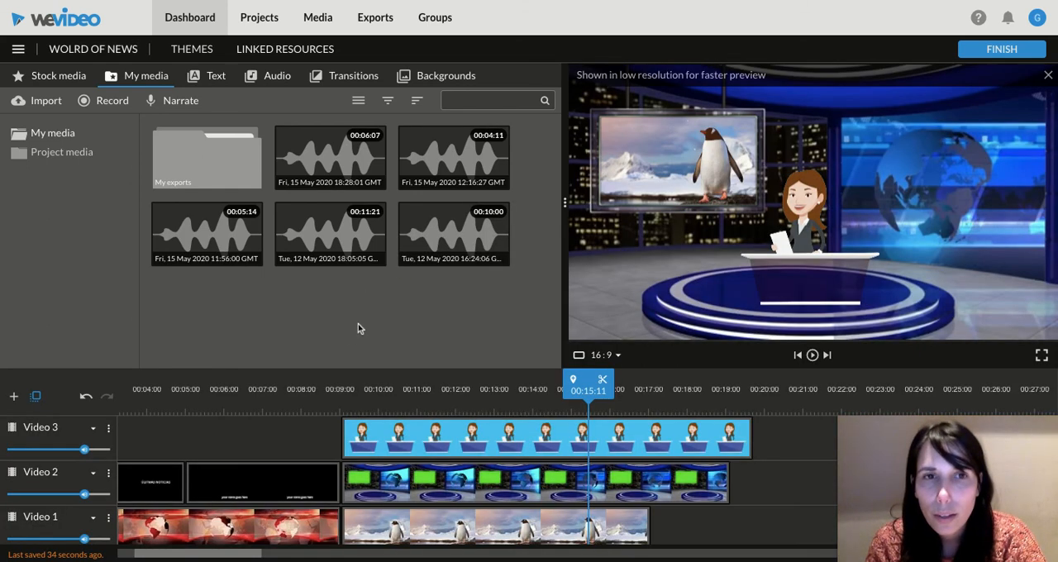
Step: Move the new narration clip on Voiceover 1 to start together with the penguin clip at about 00:09:00
click(454, 240)
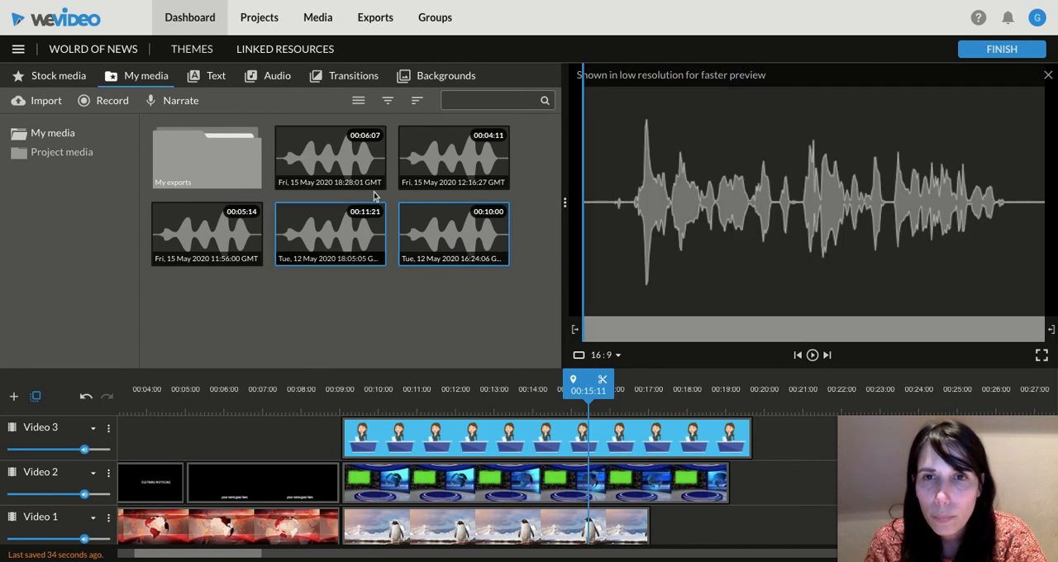
click(364, 150)
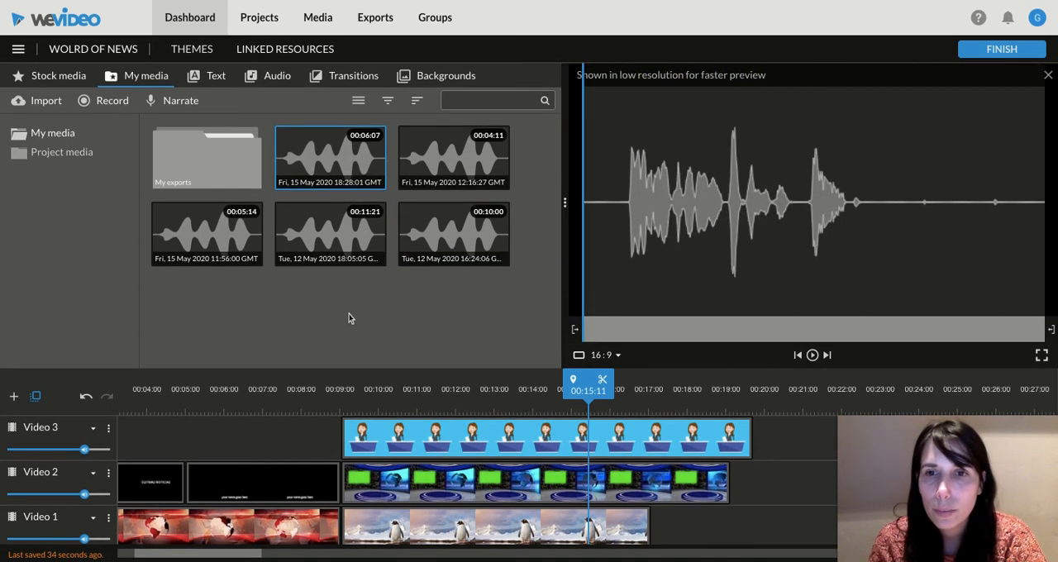
click(349, 314)
scroll(248, 438, down, 3)
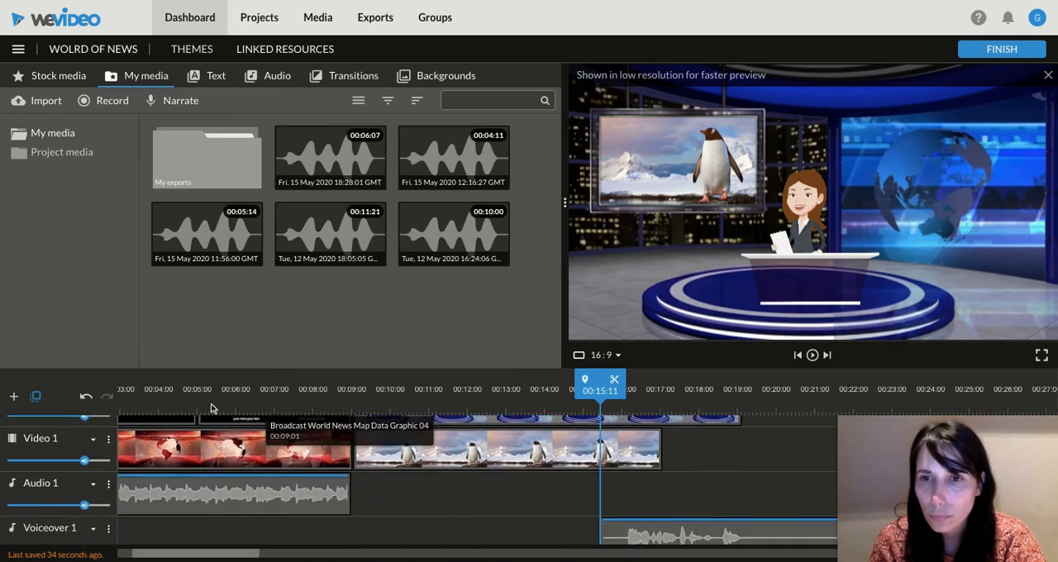
scroll(441, 524, left, 1)
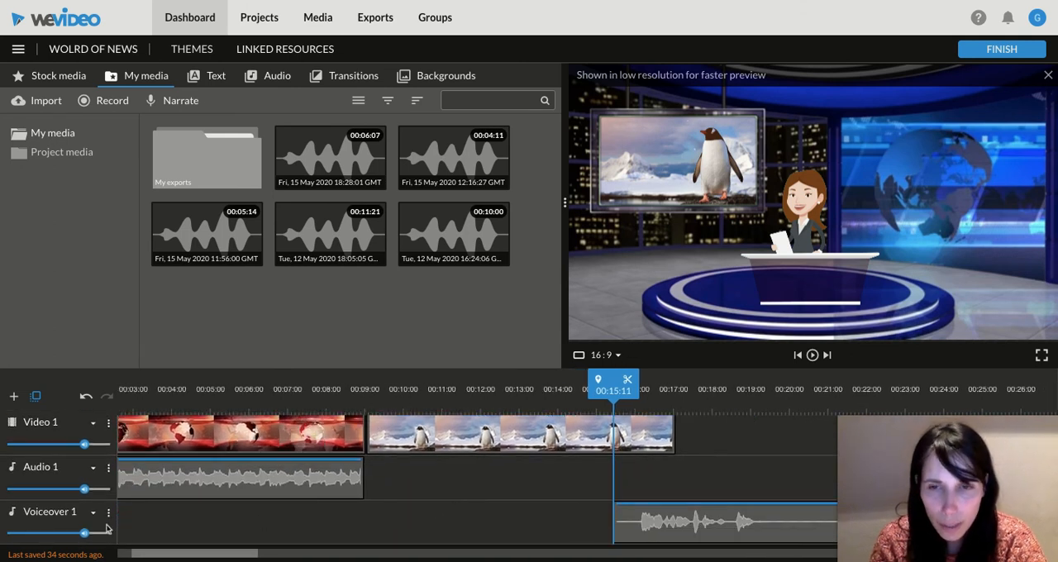
drag(715, 525, 459, 529)
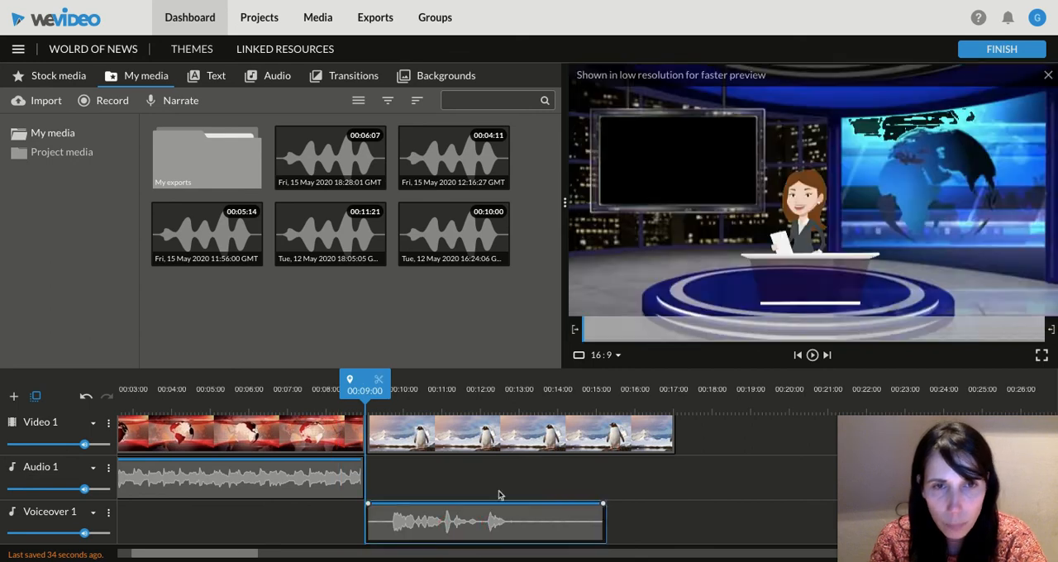
Step: Play the scene from 00:09:00 to check the narration against the anchorwoman and penguin footage
scroll(498, 496, up, 3)
scroll(499, 492, down, 3)
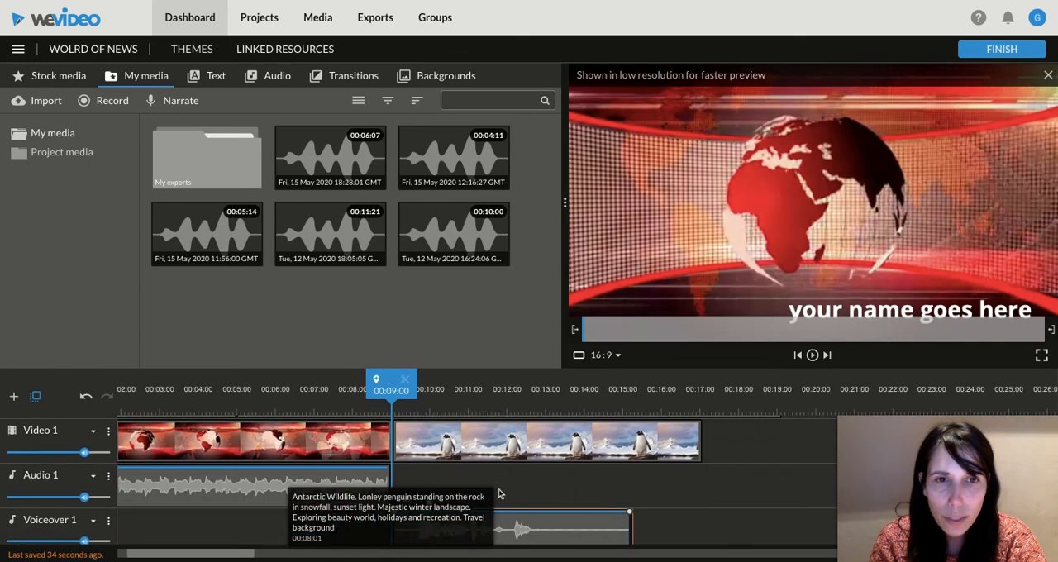
click(813, 355)
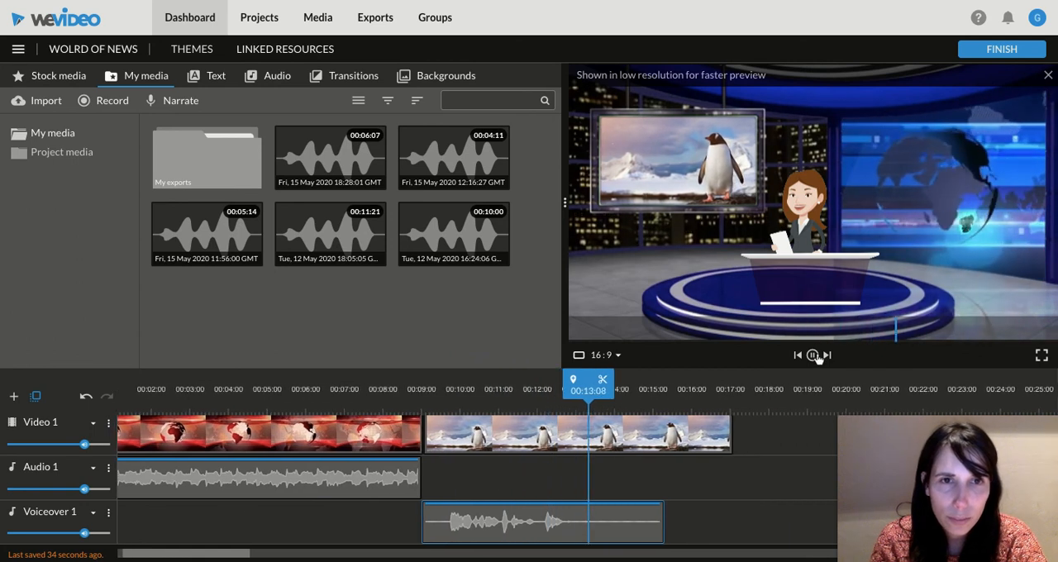
click(813, 354)
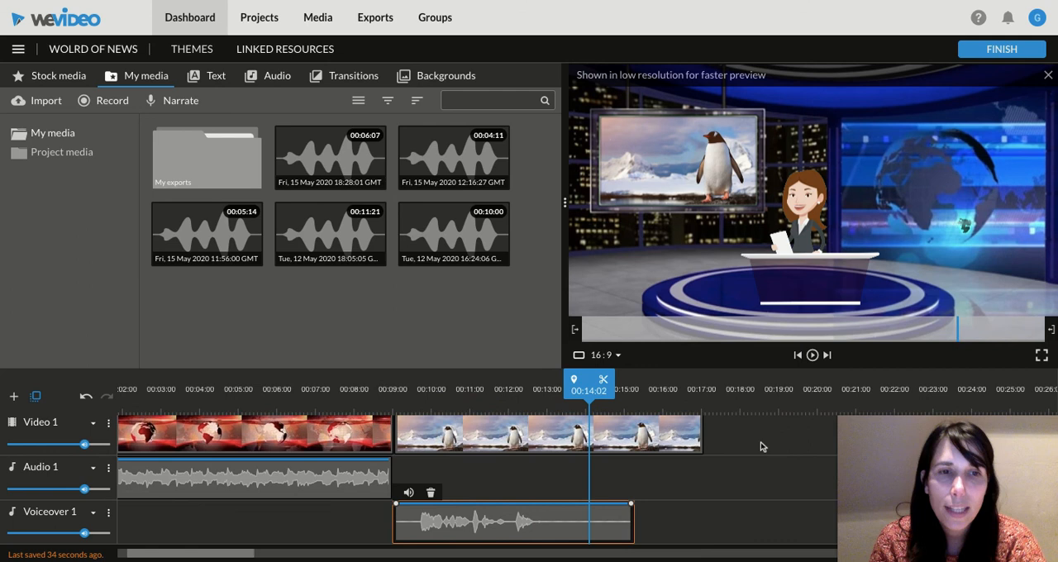